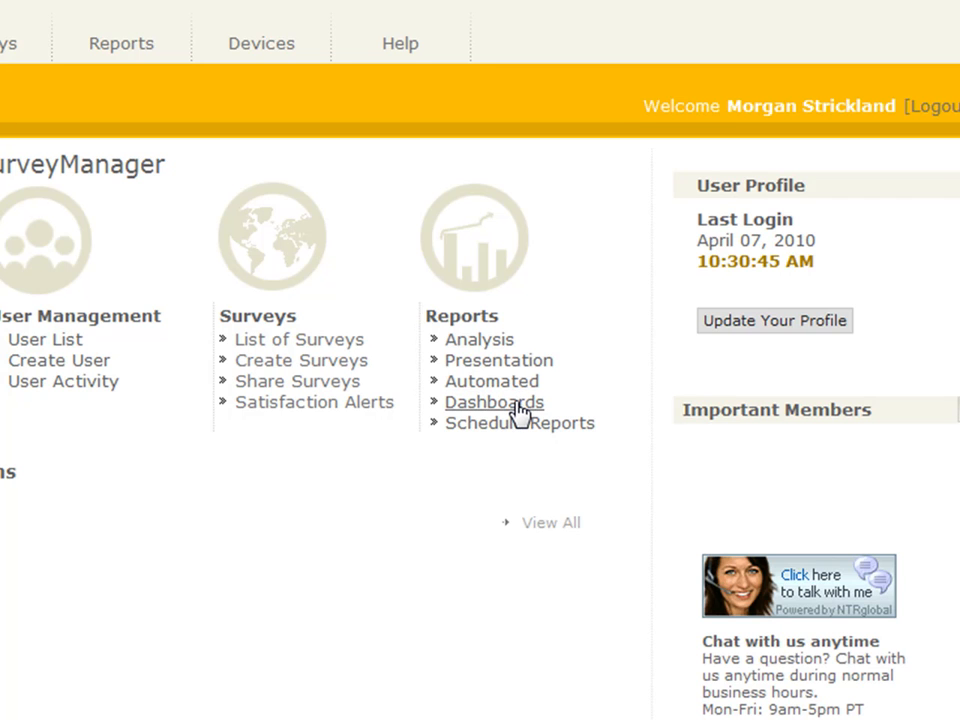
Step: Go to Reports > Dashboards to open the Create Dashboard page
{"action": "left_click", "coordinate": [519, 410]}
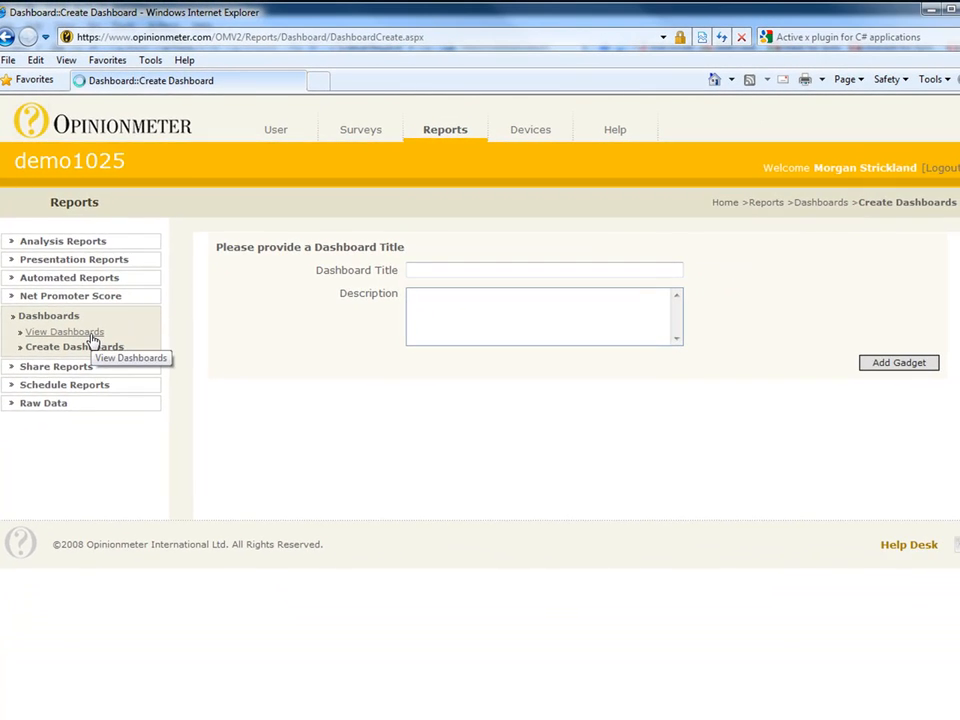
Step: Preview the Sample Dashboard from the View Dashboards list
{"action": "left_click", "coordinate": [126, 386]}
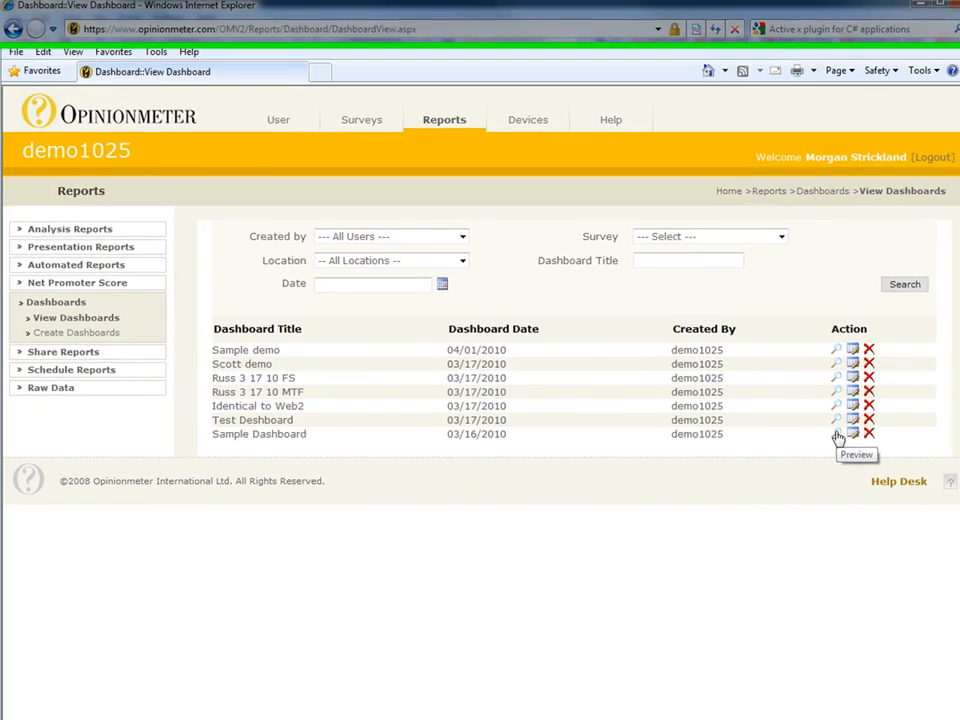
{"action": "left_click", "coordinate": [845, 451]}
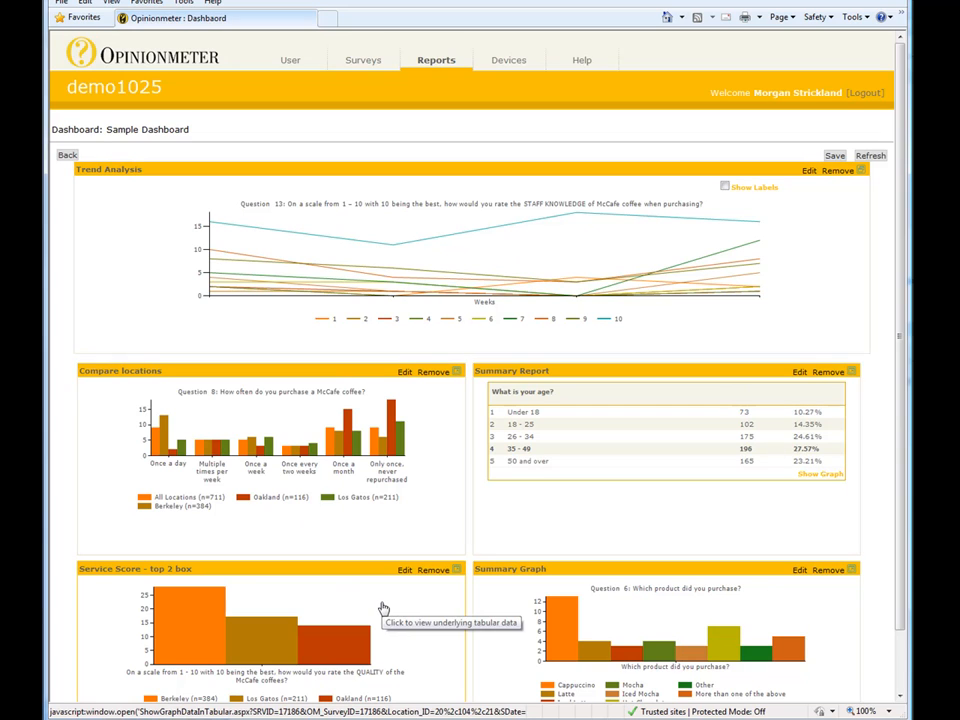
Step: Drag the Service Score panel by its title bar above the Compare locations panel
{"action": "left_click_drag", "start_coordinate": [380, 569], "coordinate": [369, 381]}
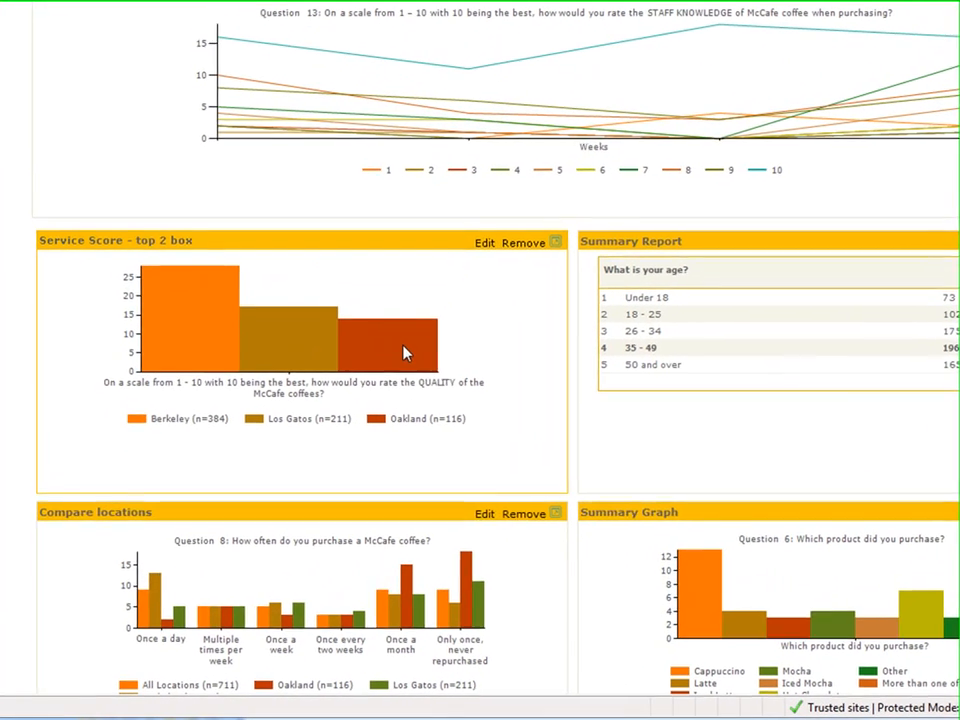
{"action": "mouse_move", "coordinate": [400, 358]}
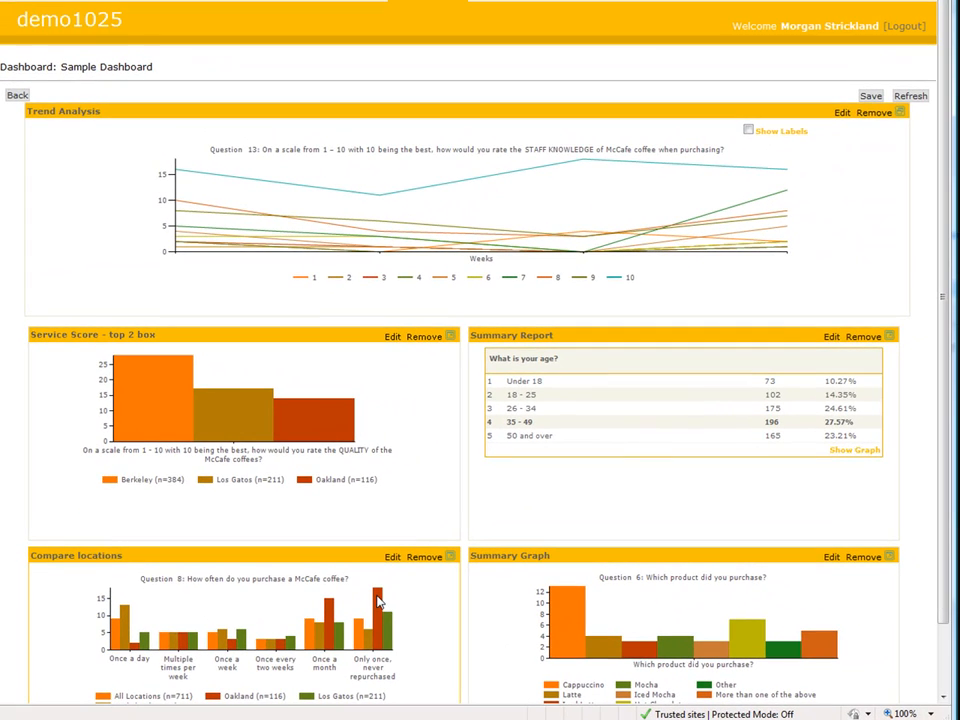
{"action": "mouse_move", "coordinate": [378, 601]}
{"action": "left_click", "coordinate": [377, 377]}
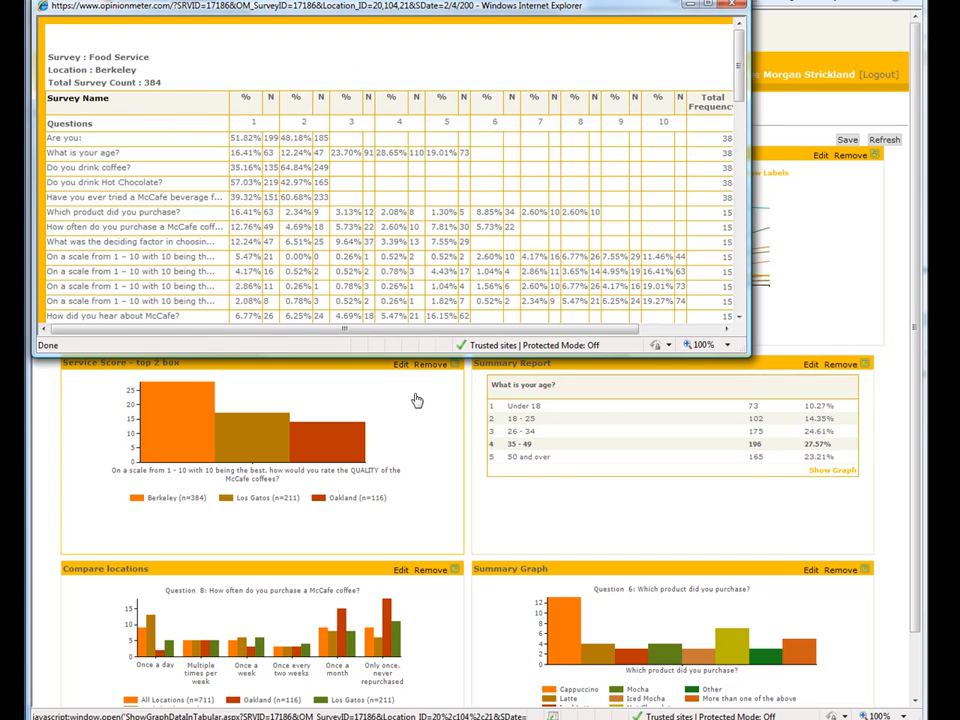
{"action": "left_click_drag", "start_coordinate": [740, 348], "coordinate": [873, 608]}
{"action": "left_click_drag", "start_coordinate": [866, 283], "coordinate": [910, 565]}
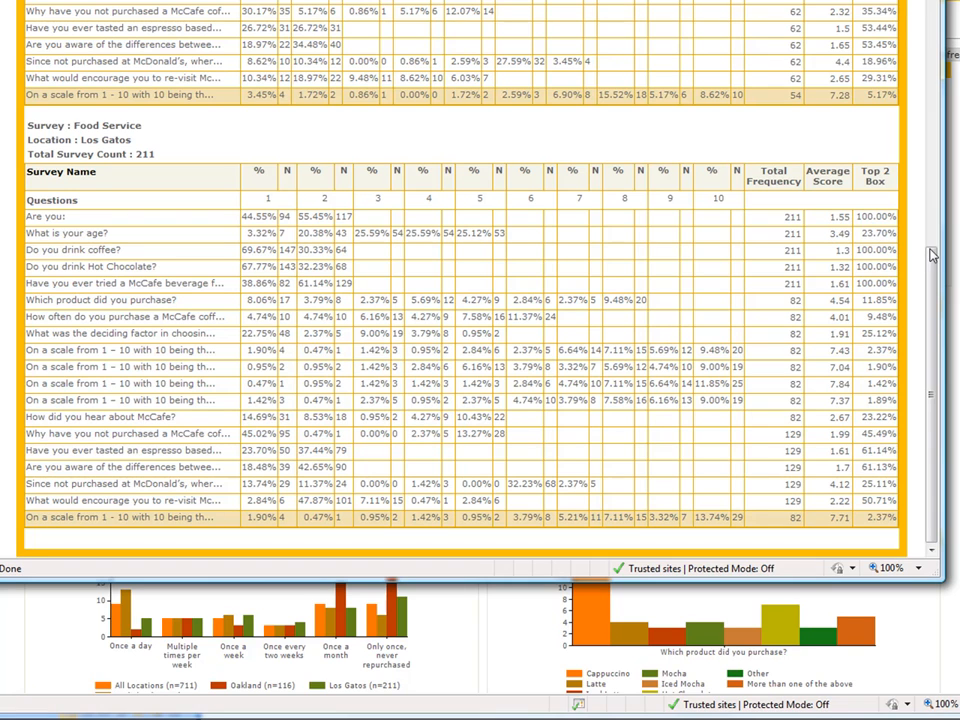
{"action": "left_click_drag", "start_coordinate": [928, 251], "coordinate": [932, 80]}
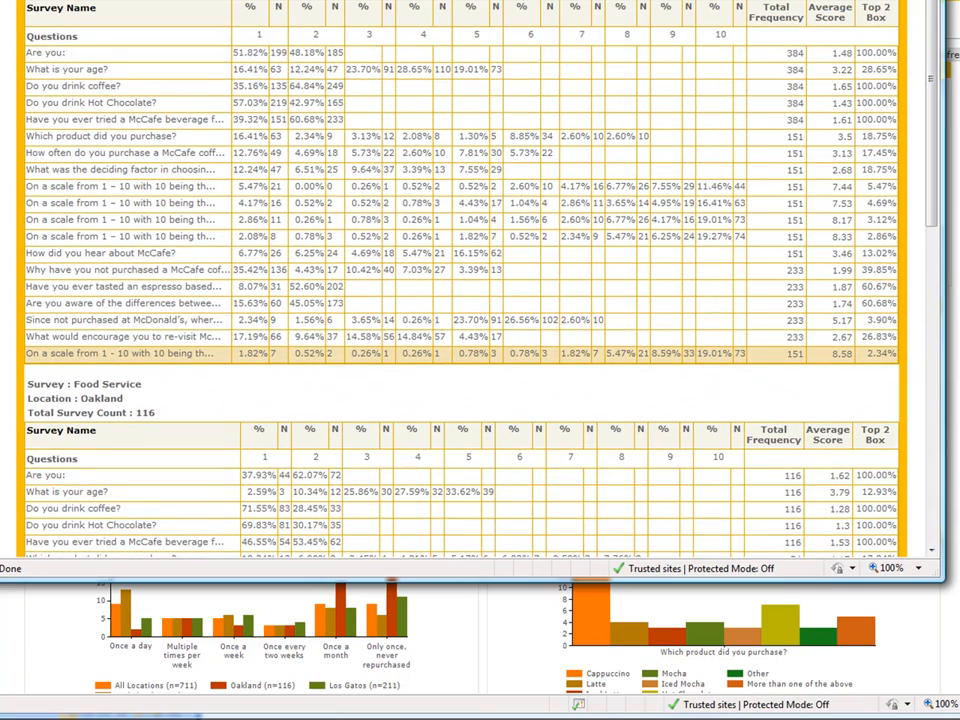
{"action": "key", "text": "alt+F4"}
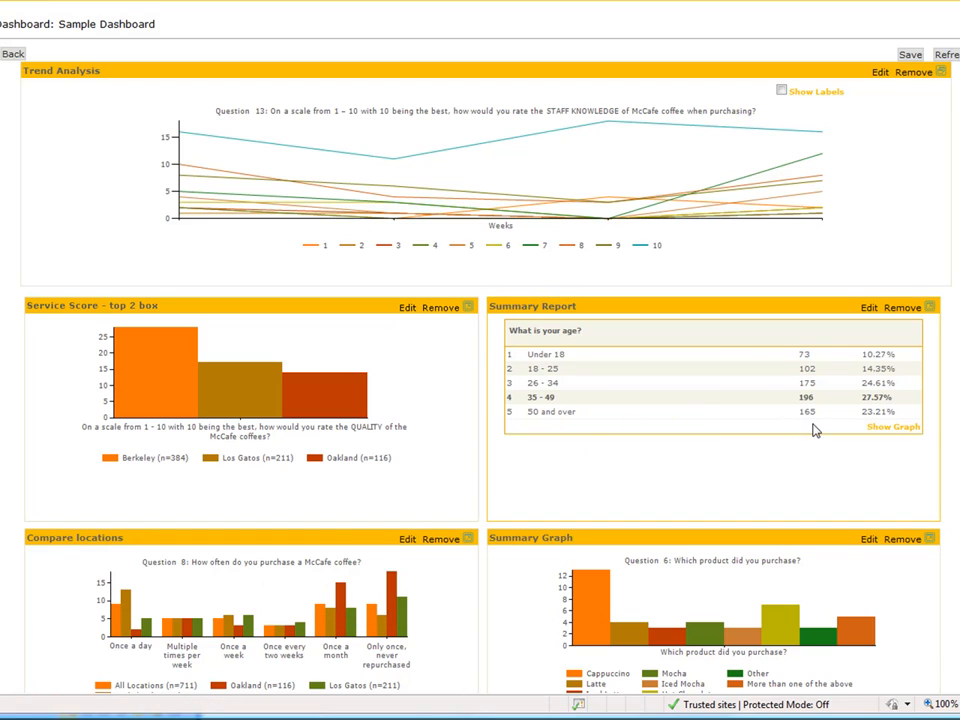
Step: Toggle the age Summary Report to graph and back, enable Trend Analysis labels, then go back
{"action": "left_click", "coordinate": [900, 428]}
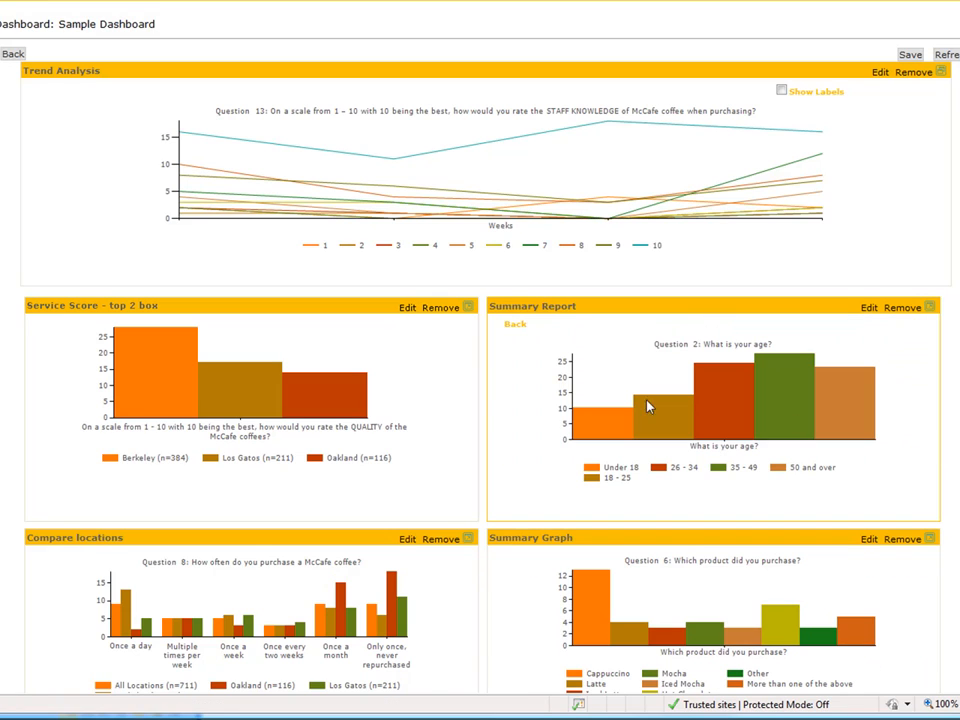
{"action": "left_click", "coordinate": [515, 325]}
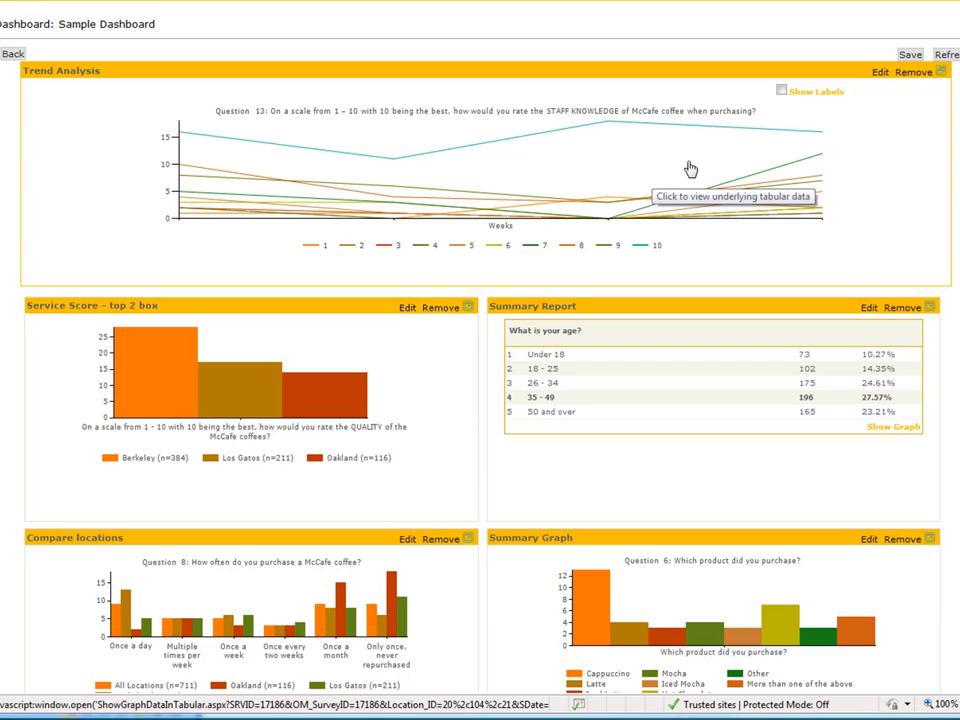
{"action": "left_click", "coordinate": [781, 90]}
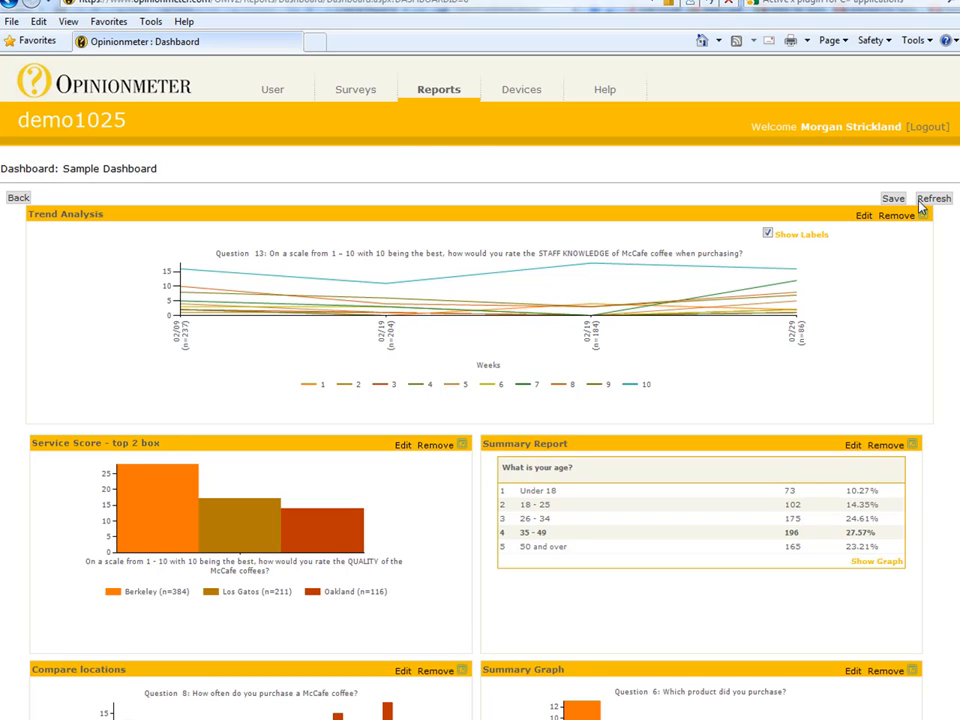
{"action": "left_click", "coordinate": [18, 199]}
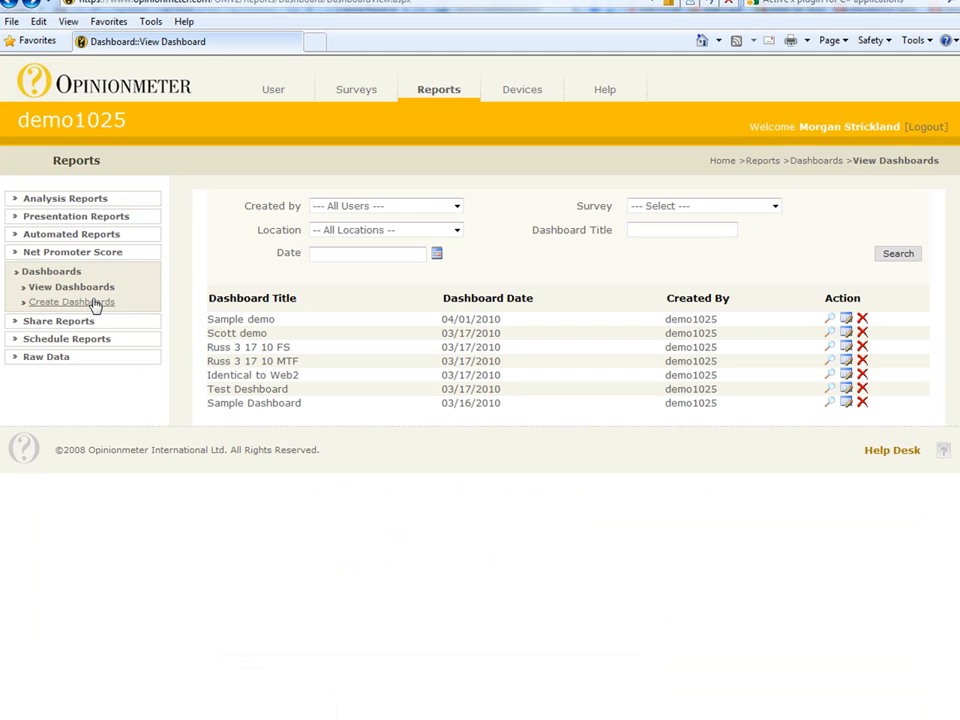
Step: Create a dashboard titled 'New Dashboard' with description 'Optional comment field'
{"action": "left_click", "coordinate": [90, 303]}
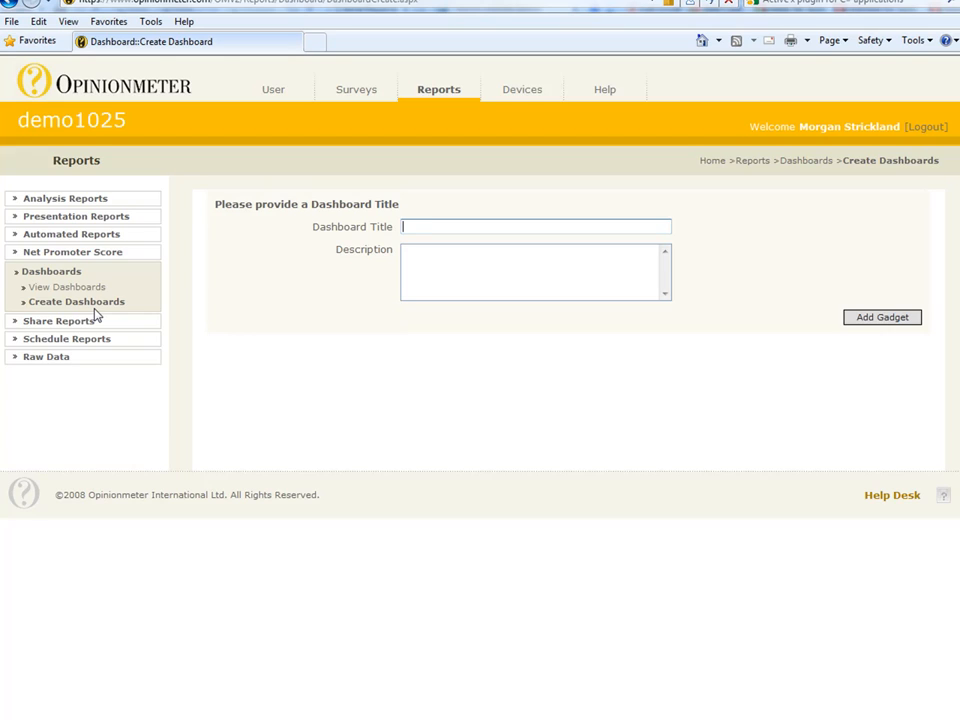
{"action": "type", "text": "New Dahs"}
{"action": "type", "text": "board"}
{"action": "key", "text": "Tab"}
{"action": "type", "text": "Optional"}
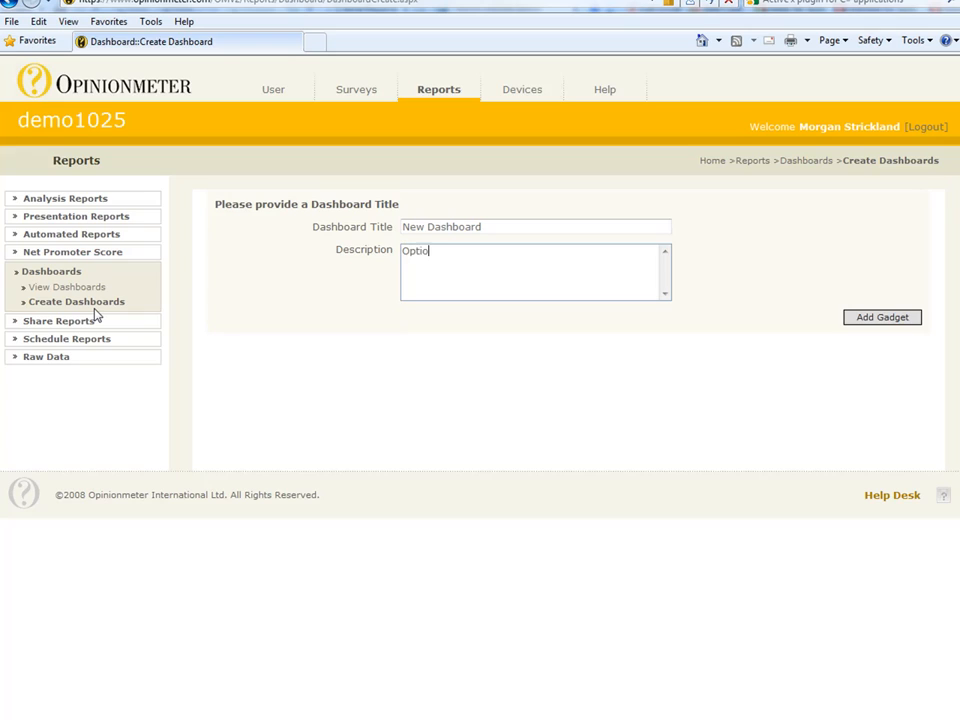
{"action": "type", "text": " comment field"}
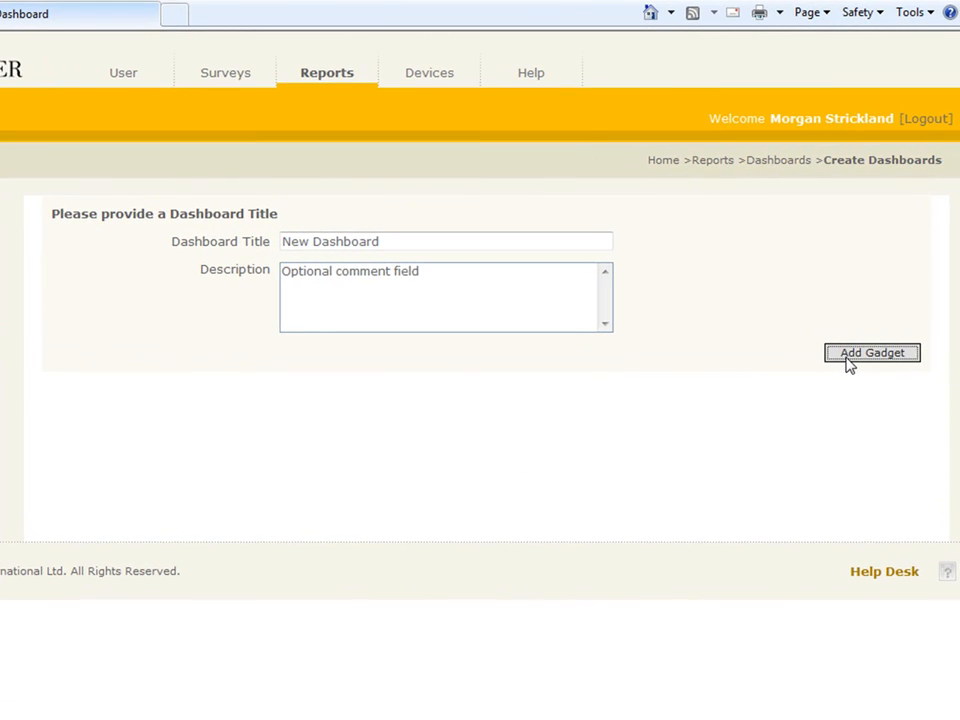
Step: Add a gadget with All Users as creator and the Med Treatment Facility survey selected
{"action": "left_click", "coordinate": [860, 324]}
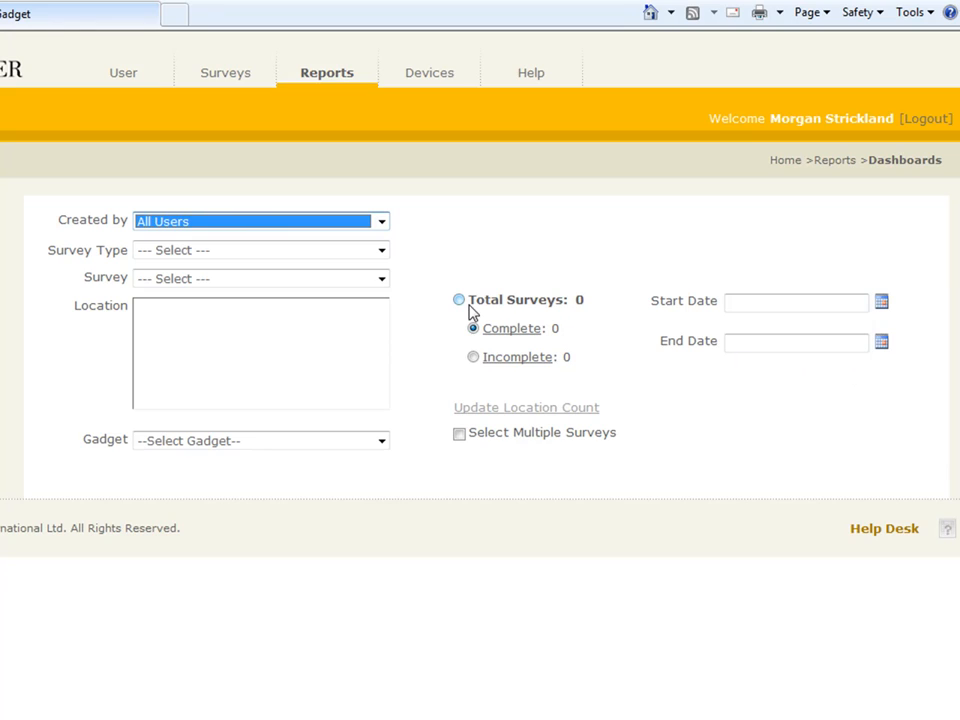
{"action": "left_click", "coordinate": [383, 222]}
{"action": "left_click", "coordinate": [384, 223]}
{"action": "left_click", "coordinate": [379, 251]}
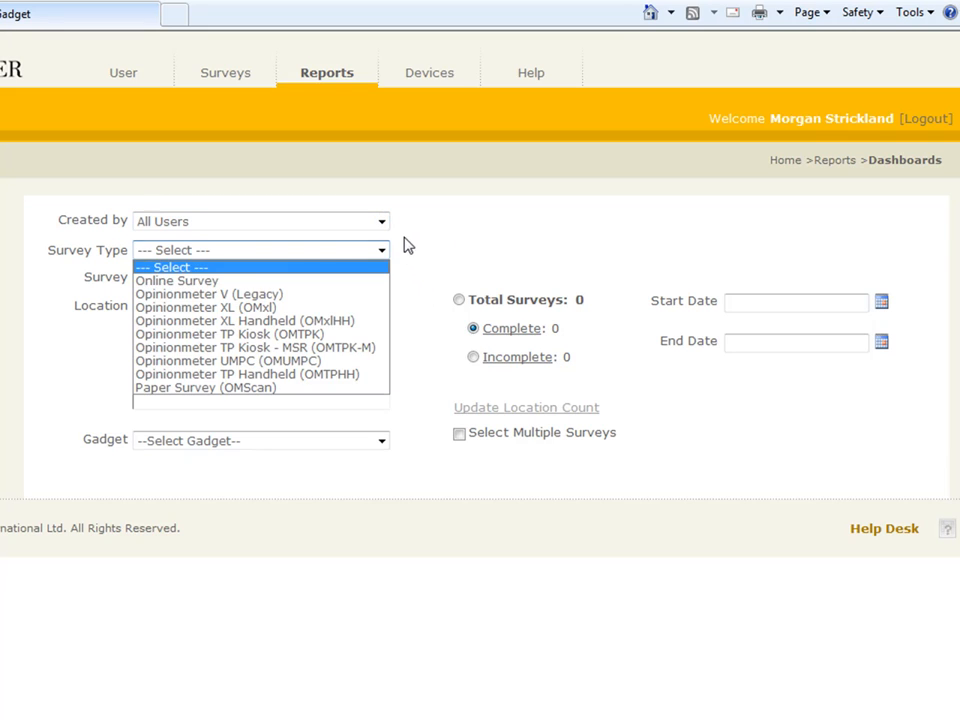
{"action": "left_click", "coordinate": [378, 277]}
{"action": "left_click", "coordinate": [379, 279]}
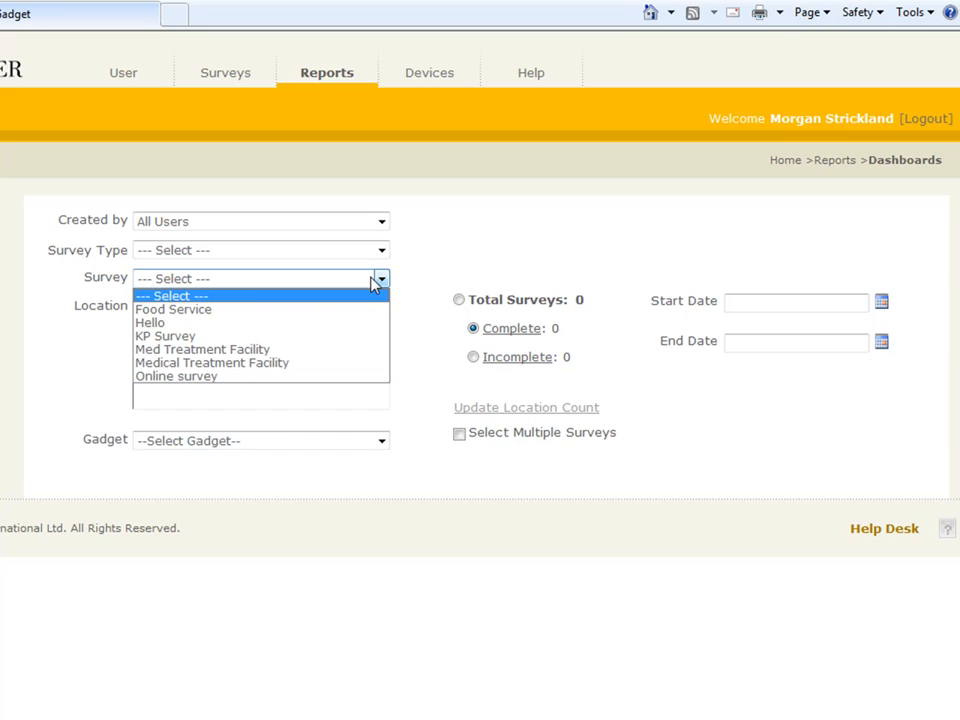
{"action": "left_click", "coordinate": [355, 359]}
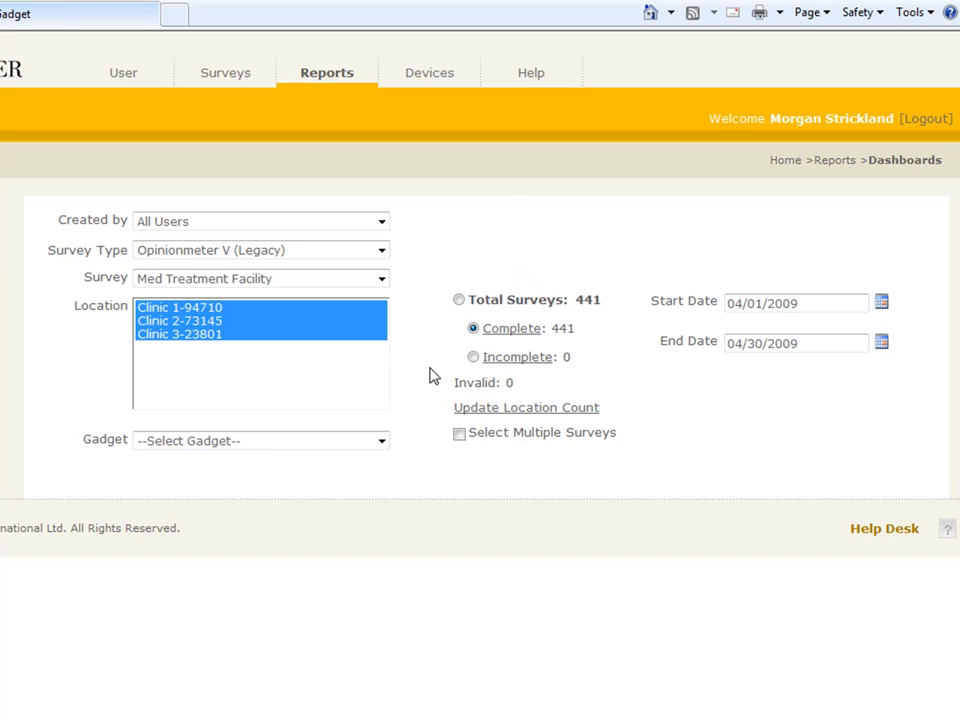
{"action": "left_click", "coordinate": [380, 442]}
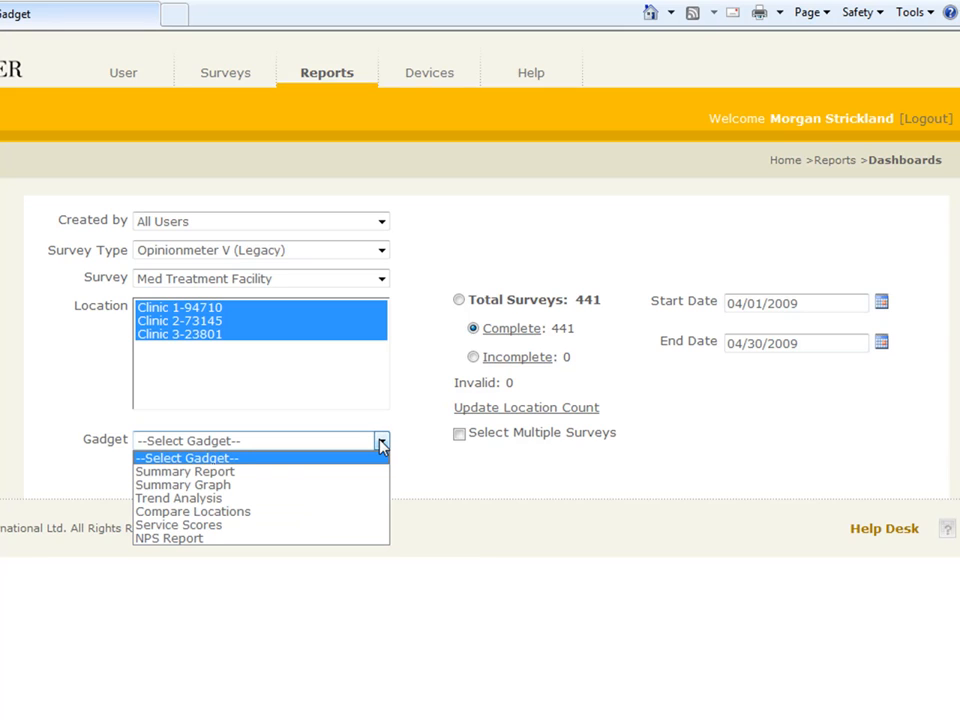
Step: Generate a Summary Graph gadget for the 'Friendliness and courtesy shown to you' question
{"action": "left_click", "coordinate": [358, 485]}
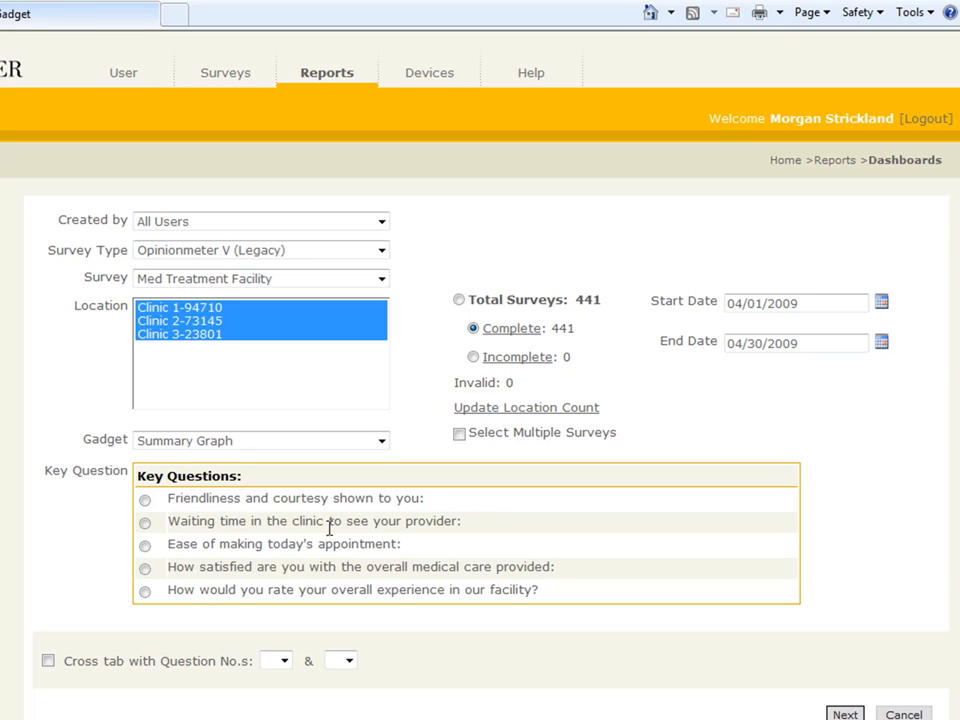
{"action": "left_click", "coordinate": [145, 500]}
{"action": "left_click", "coordinate": [845, 713]}
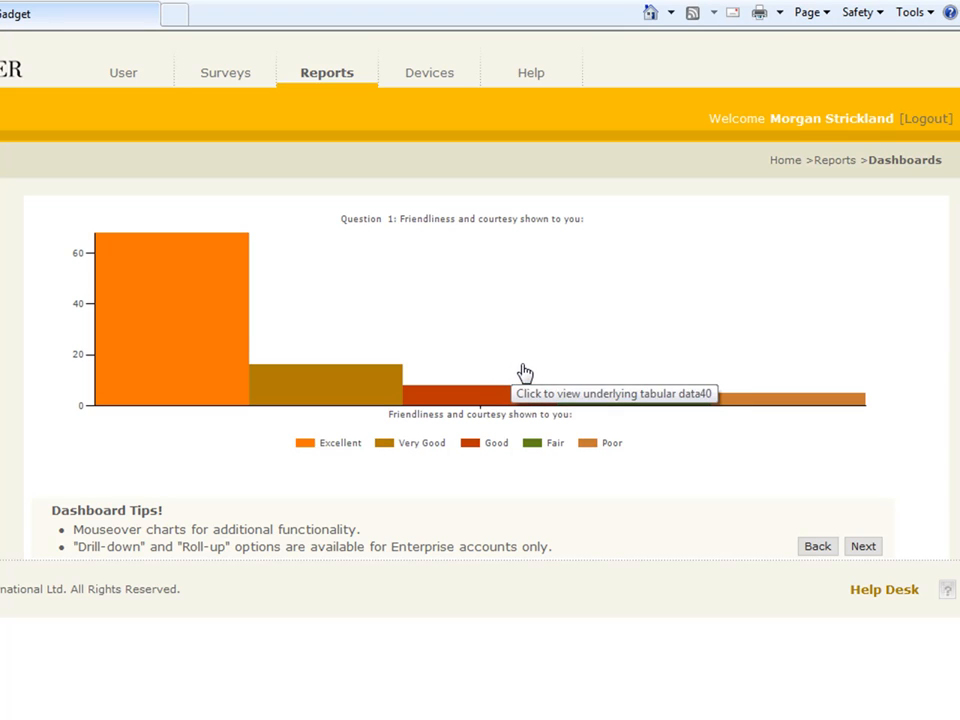
Step: Title the gadget 'My first Gadget' and save it to the dashboard
{"action": "left_click", "coordinate": [859, 548]}
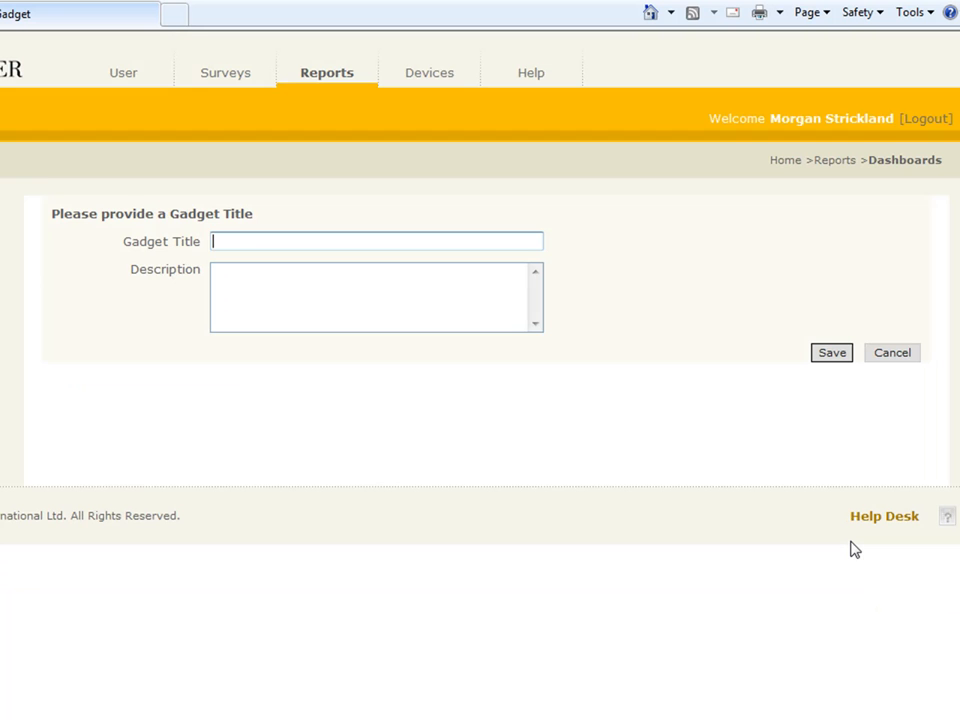
{"action": "left_click", "coordinate": [464, 241]}
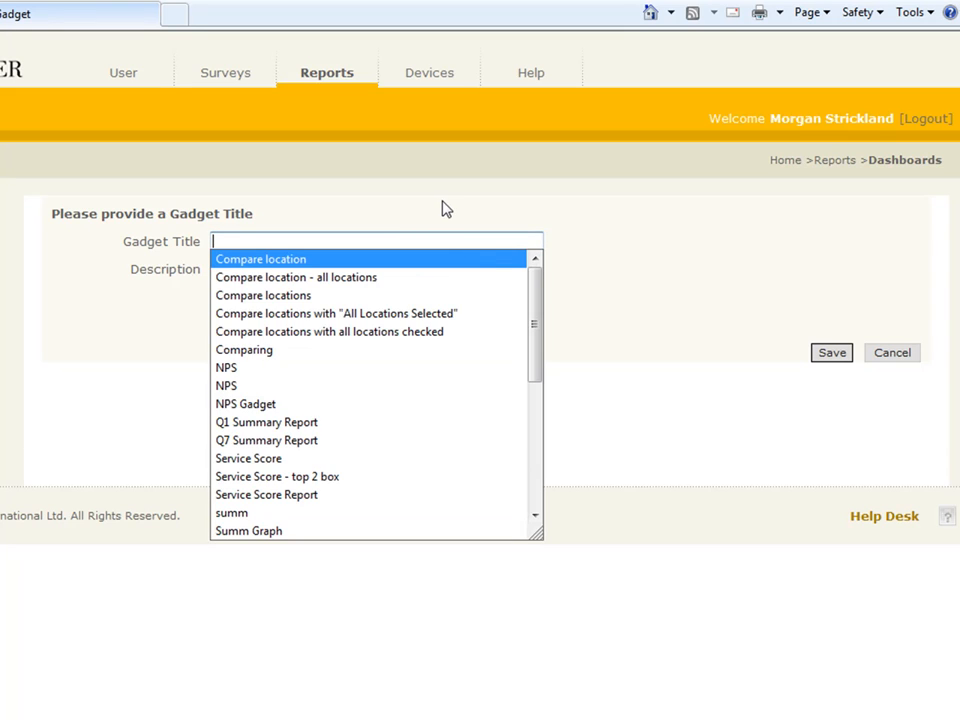
{"action": "type", "text": "My "}
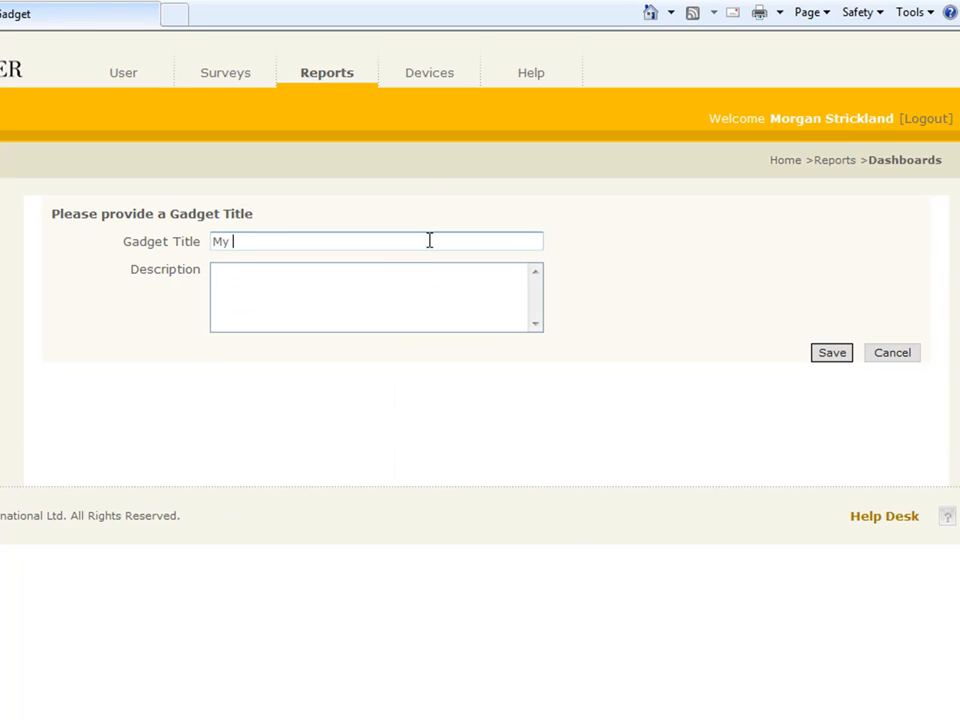
{"action": "type", "text": "first Gadget"}
{"action": "left_click", "coordinate": [826, 357]}
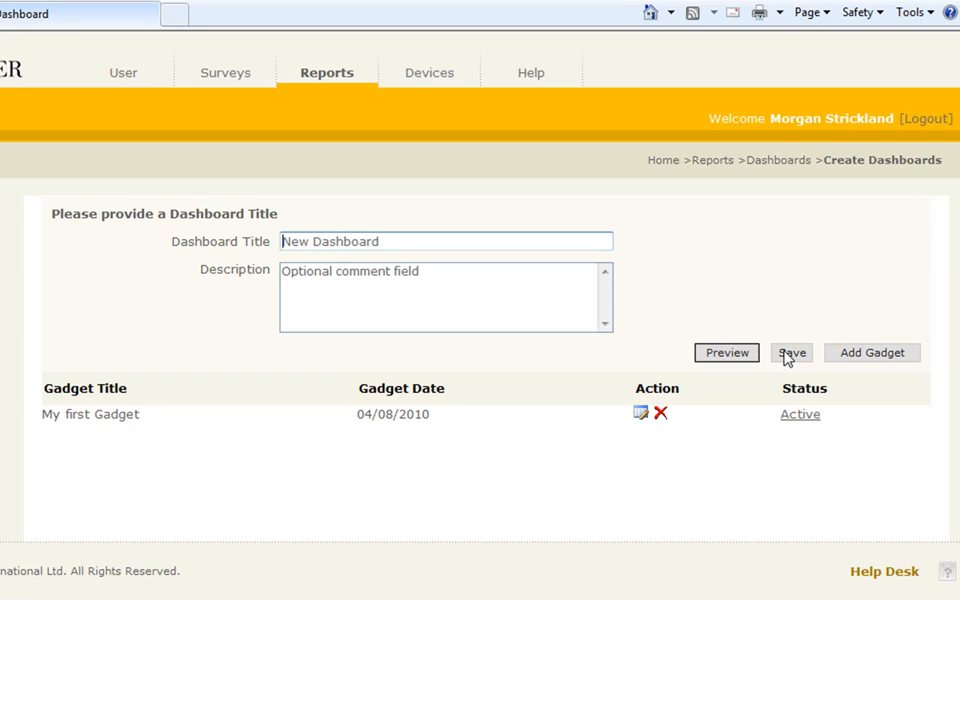
Step: Add another gadget on the Med Treatment Facility survey with Clinics 1–3 selected
{"action": "left_click", "coordinate": [849, 357]}
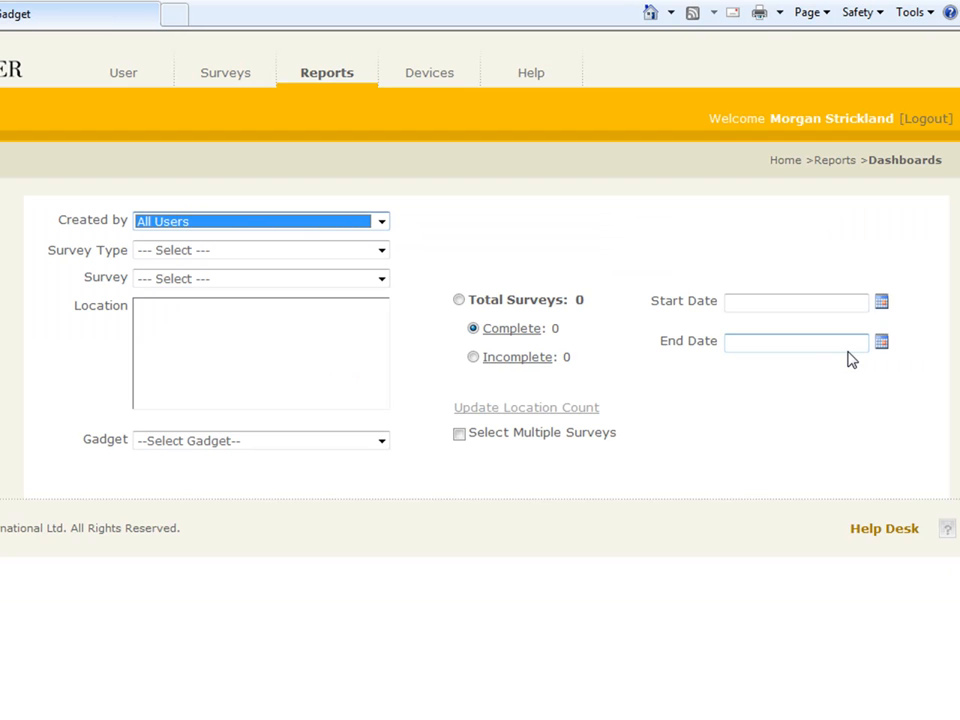
{"action": "left_click", "coordinate": [378, 279]}
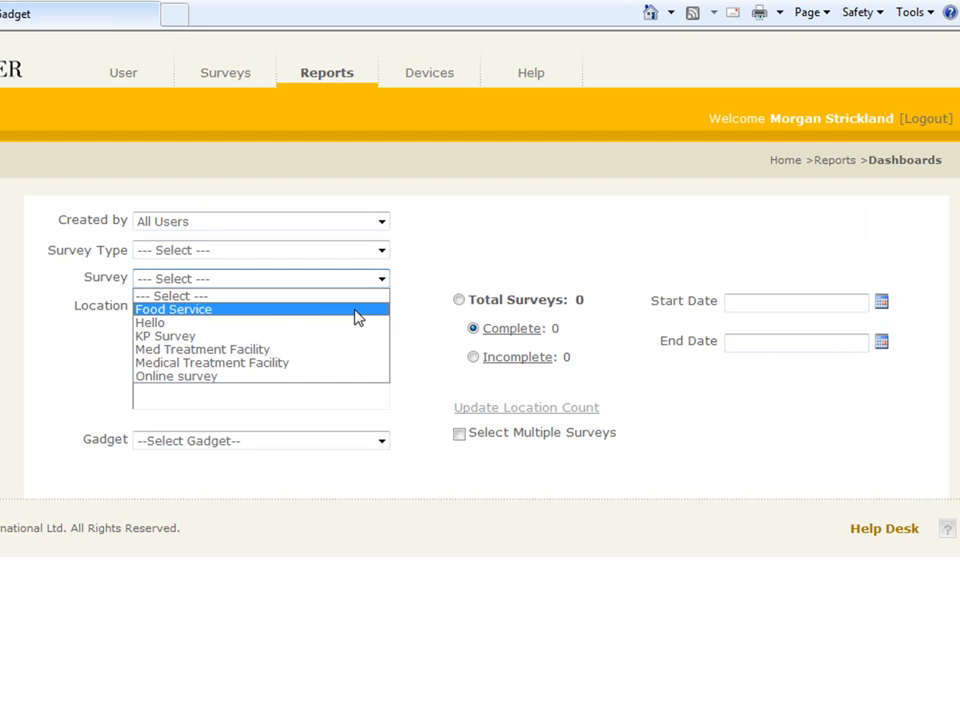
{"action": "left_click", "coordinate": [336, 350]}
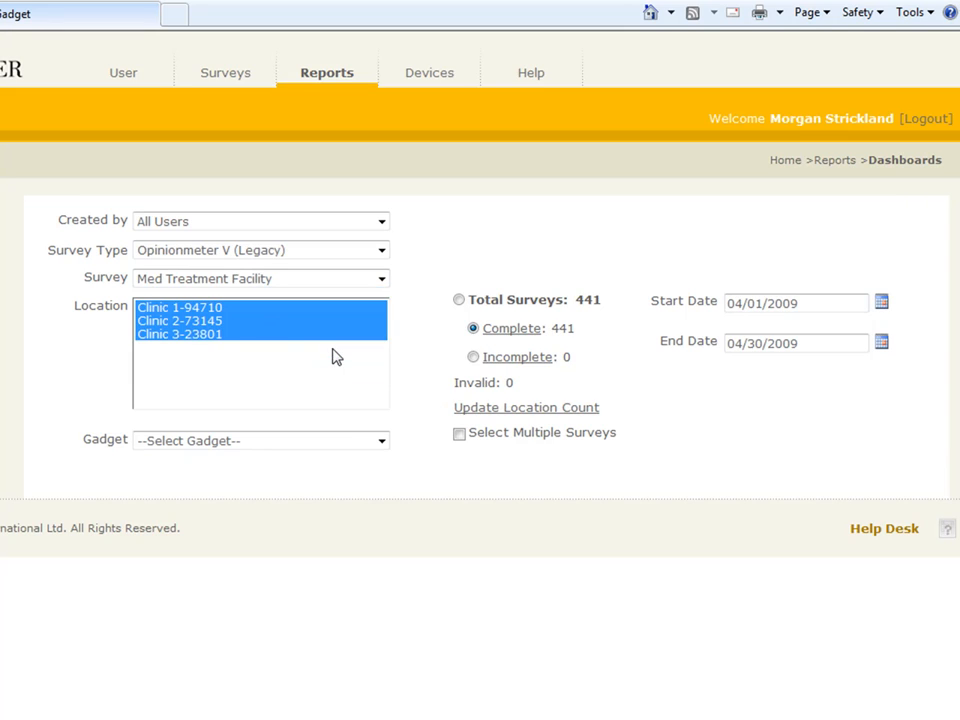
{"action": "left_click", "coordinate": [199, 309]}
{"action": "left_click", "coordinate": [199, 326]}
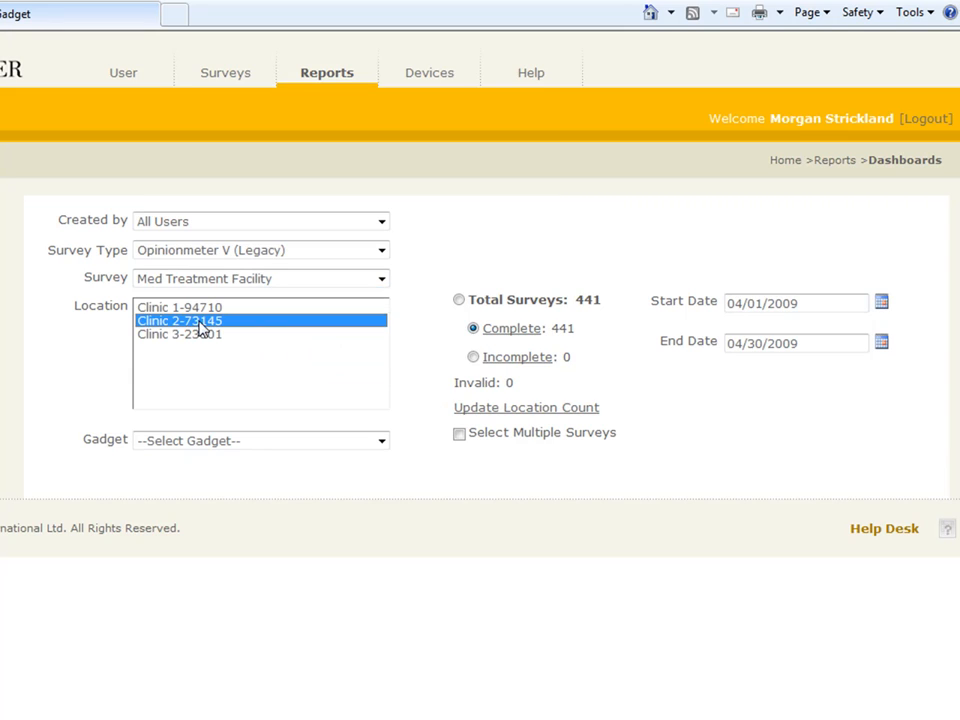
{"action": "left_click_drag", "start_coordinate": [203, 336], "coordinate": [197, 312]}
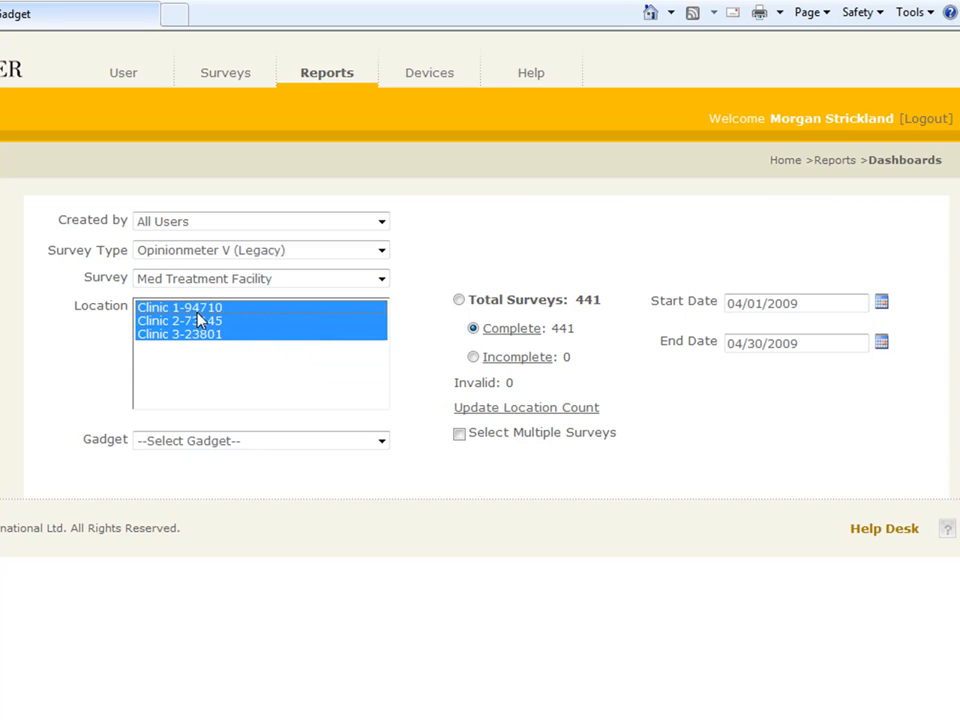
Step: Generate a Compare Locations gadget on the waiting-time question, also comparing against All Locations
{"action": "left_click", "coordinate": [376, 446]}
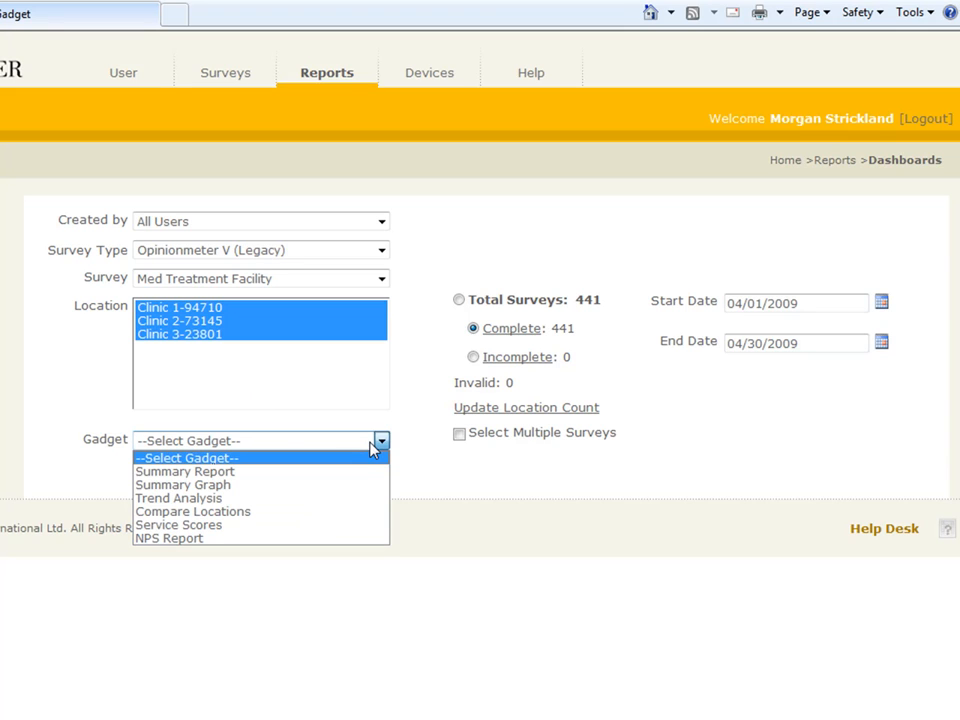
{"action": "left_click", "coordinate": [302, 513]}
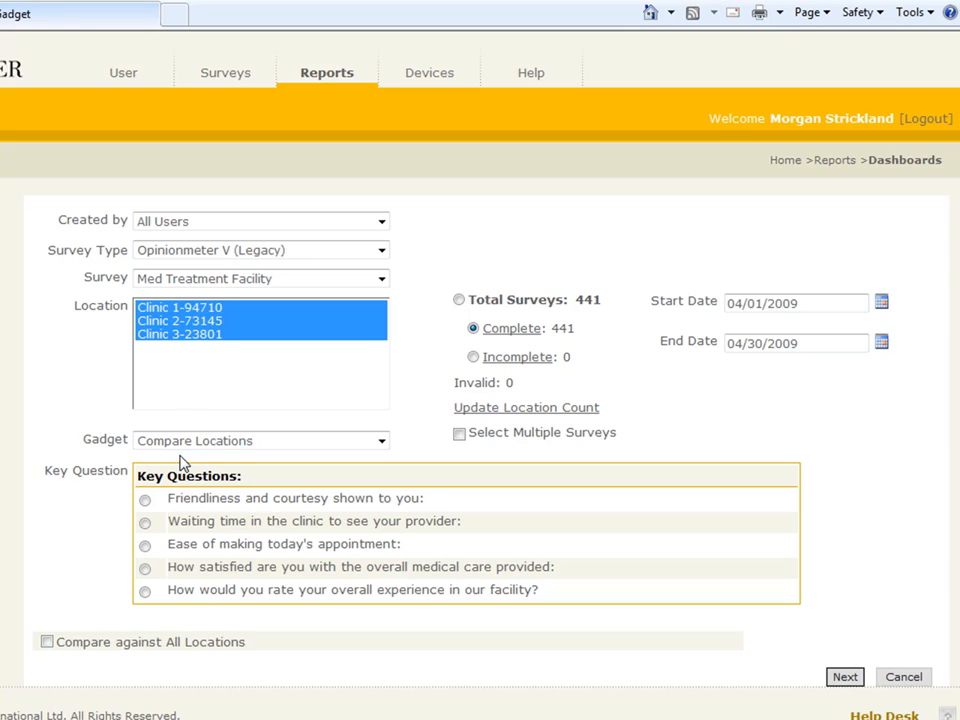
{"action": "left_click", "coordinate": [145, 523]}
{"action": "left_click", "coordinate": [45, 643]}
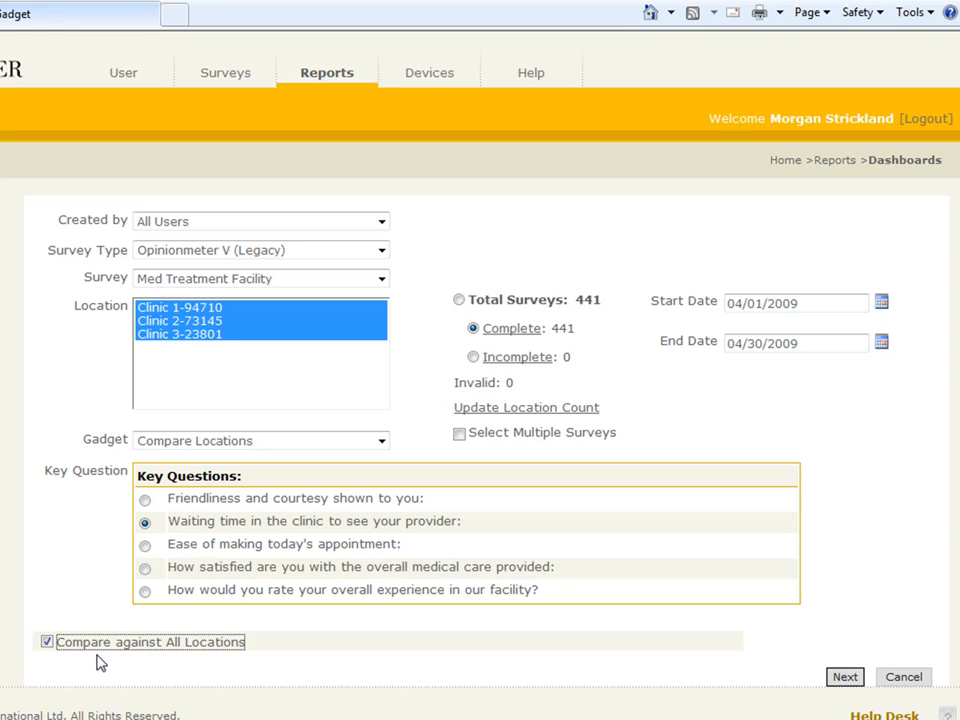
{"action": "left_click", "coordinate": [846, 680]}
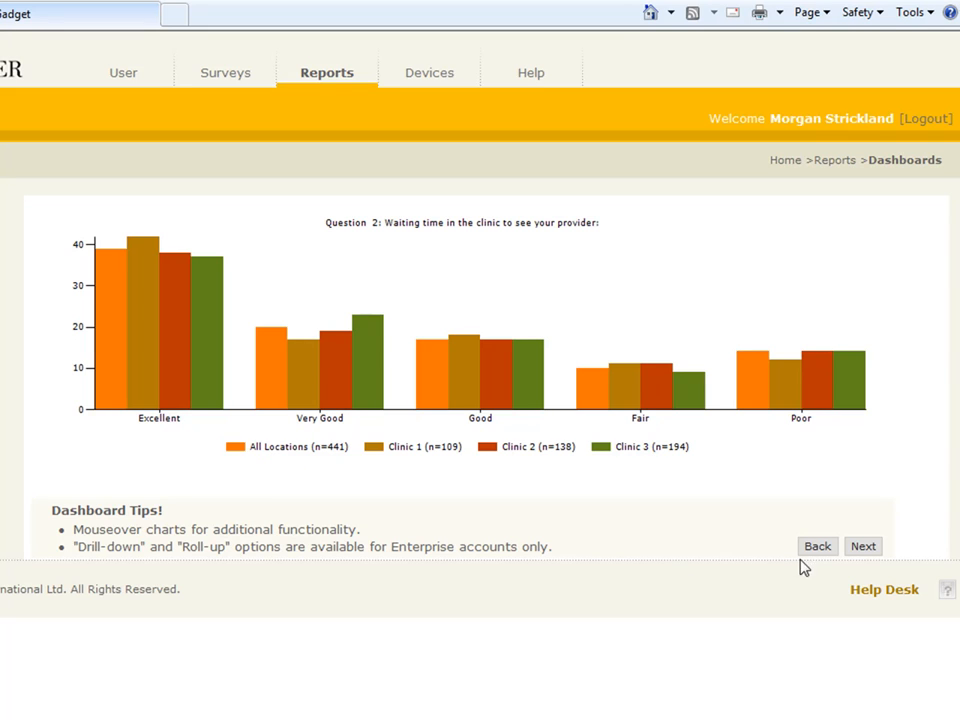
Step: Accept the waiting-time comparison chart and continue to the gadget naming form
{"action": "left_click", "coordinate": [863, 548]}
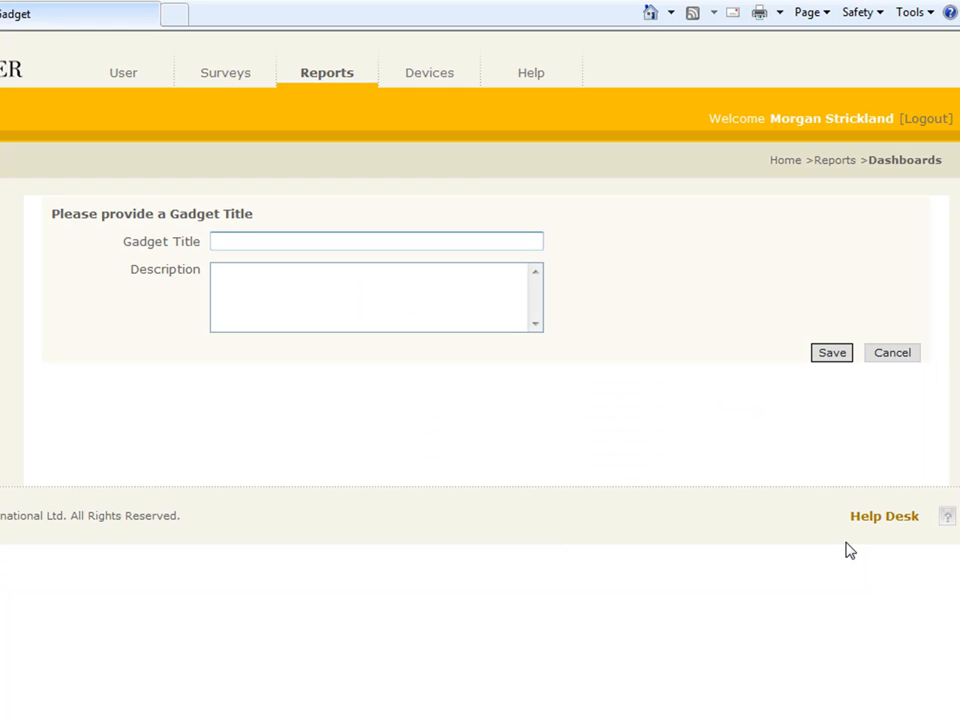
Step: Title the second gadget 'Compare Location gadget' and save it
{"action": "type", "text": "omp"}
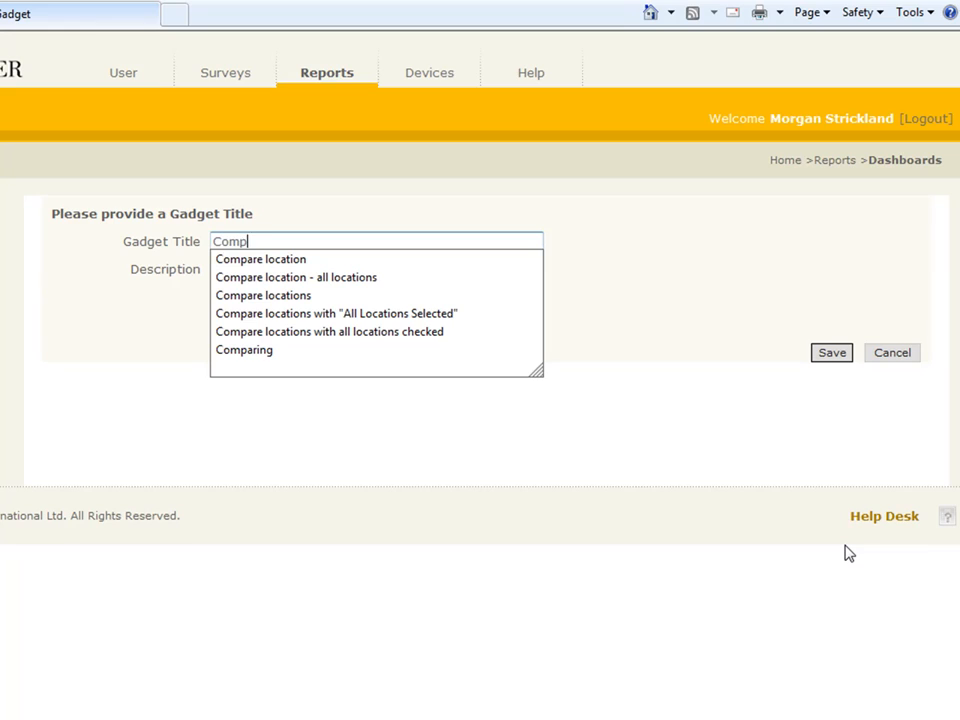
{"action": "type", "text": "are Location gadget"}
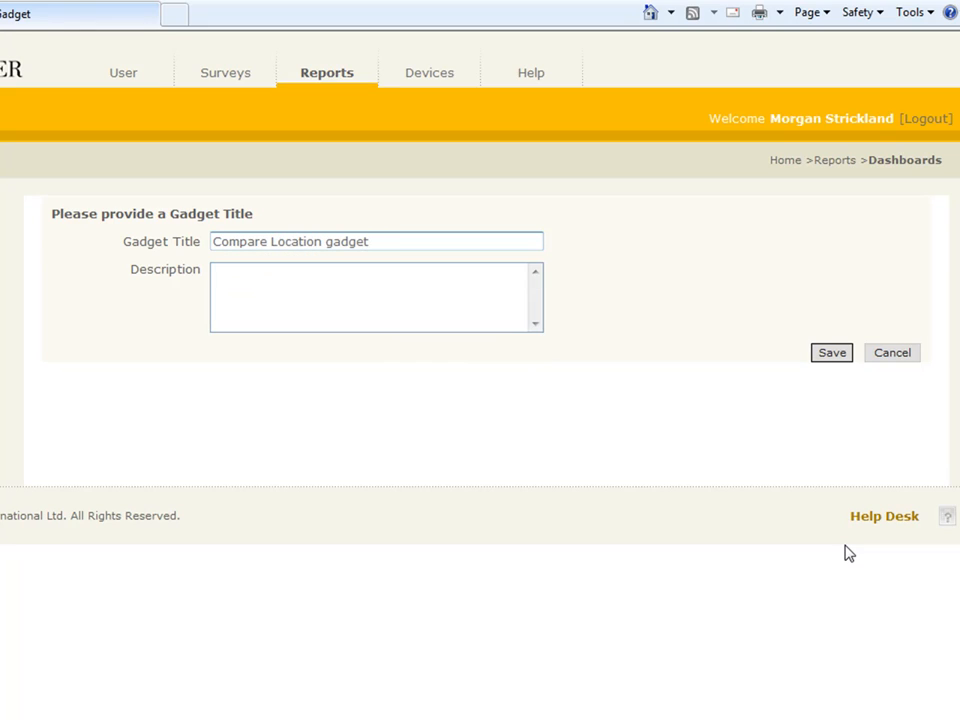
{"action": "left_click", "coordinate": [831, 355]}
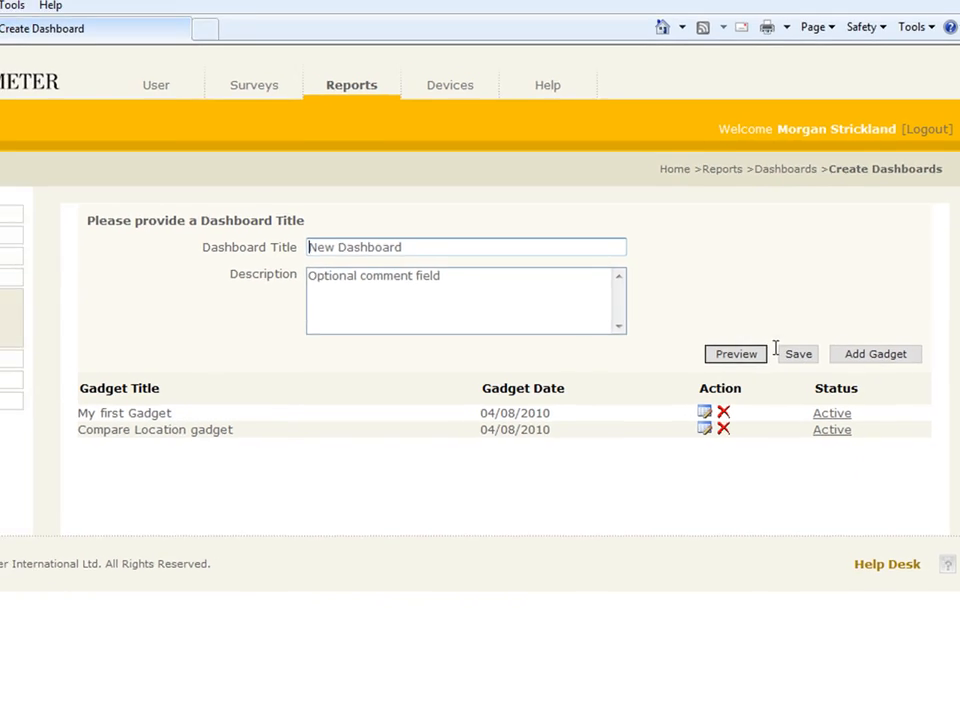
{"action": "left_click", "coordinate": [736, 354]}
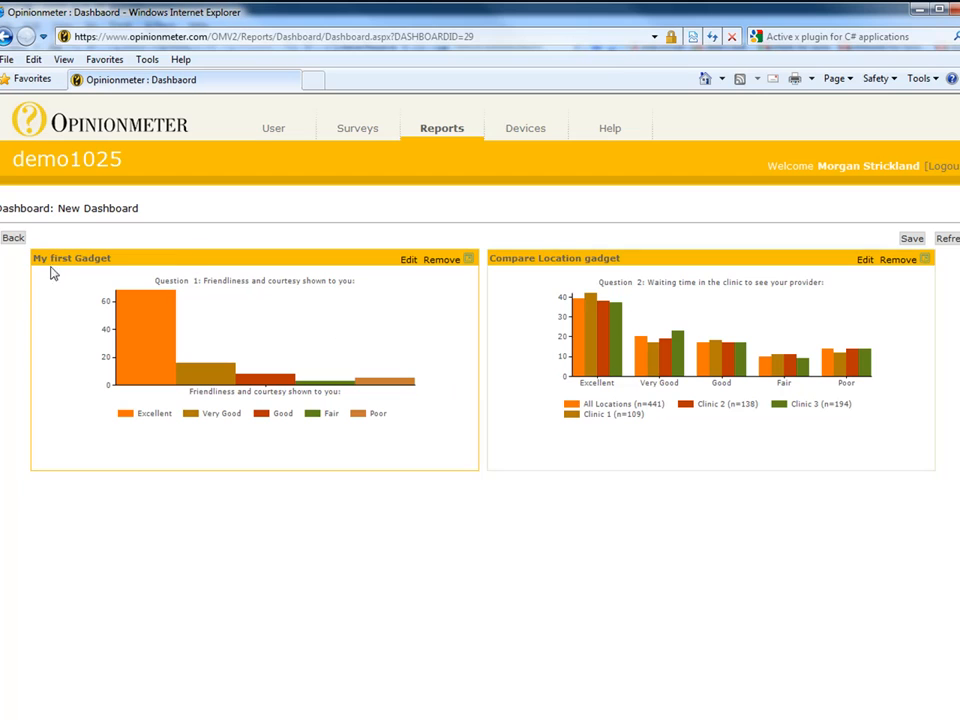
{"action": "left_click", "coordinate": [371, 352]}
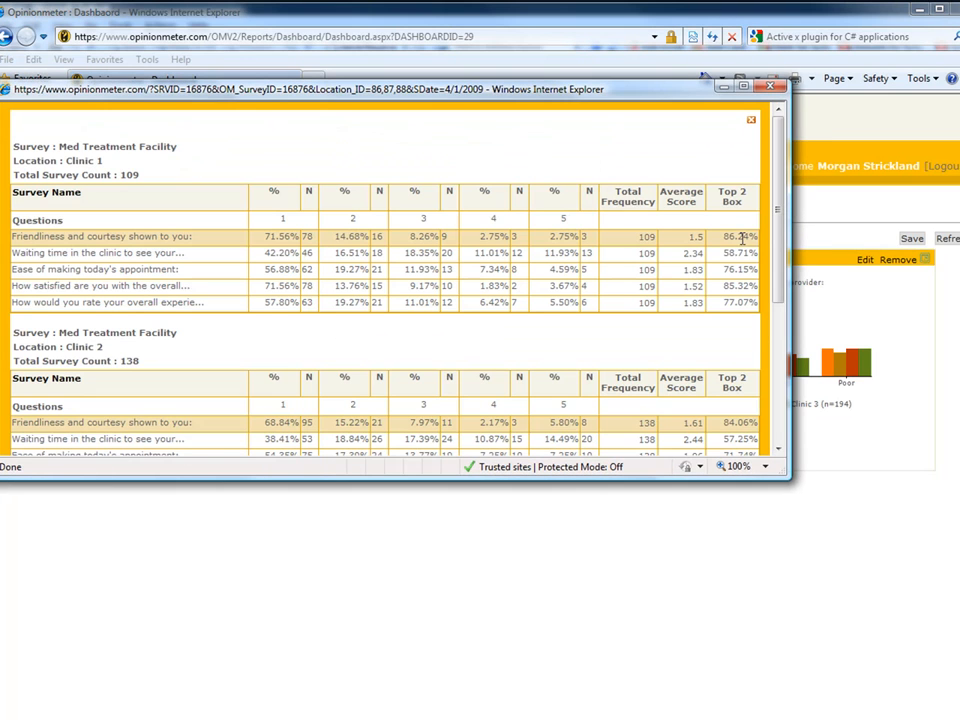
{"action": "mouse_move", "coordinate": [779, 280]}
{"action": "left_mouse_down"}
{"action": "mouse_move", "coordinate": [782, 365]}
{"action": "mouse_move", "coordinate": [778, 255]}
{"action": "left_mouse_up"}
{"action": "left_click", "coordinate": [770, 87]}
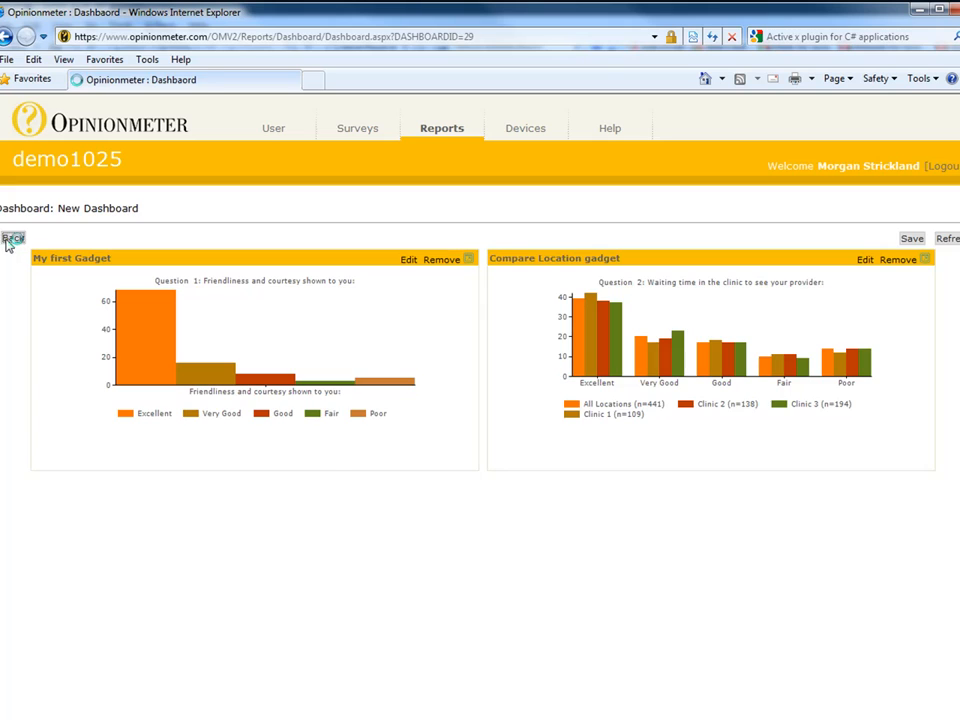
{"action": "left_click", "coordinate": [9, 240]}
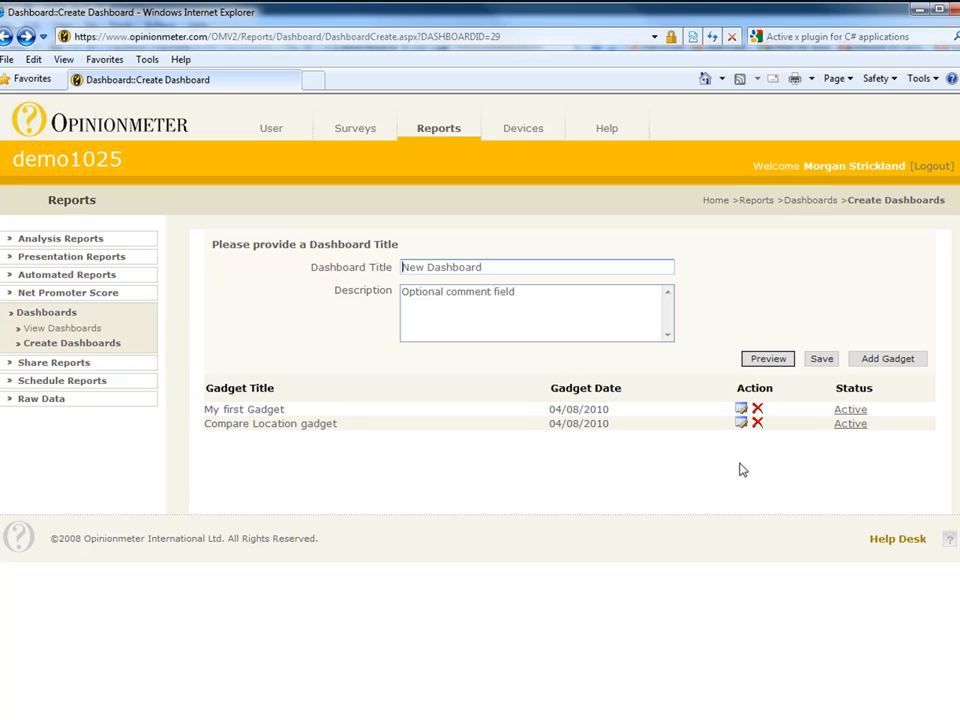
Step: Save New Dashboard with the summary graph and Compare Location gadgets
{"action": "left_click", "coordinate": [822, 359]}
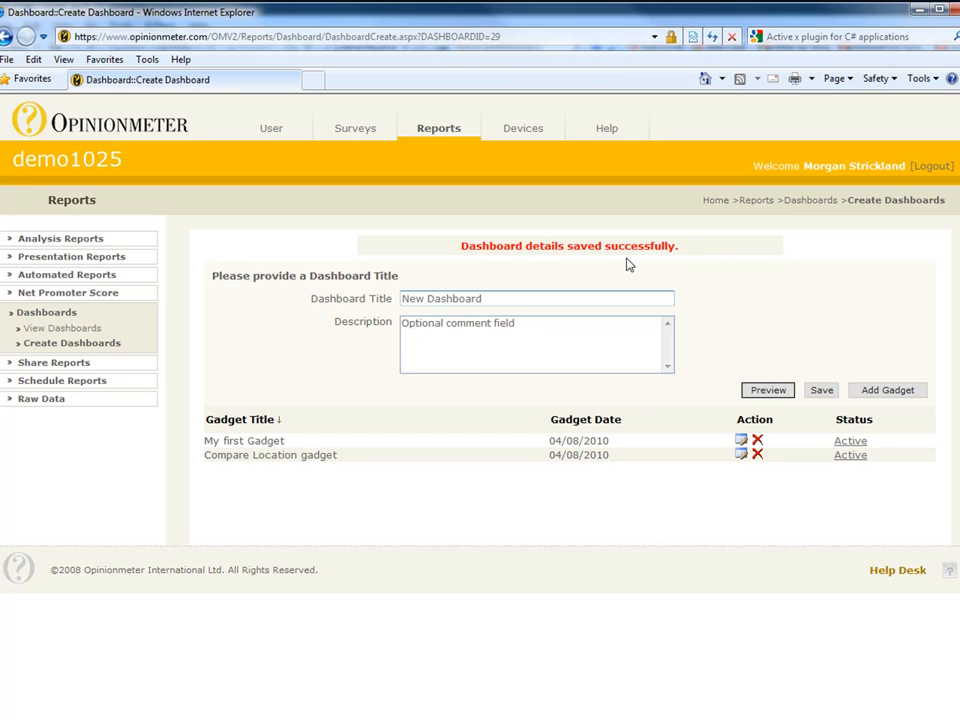
{"action": "left_click", "coordinate": [86, 333]}
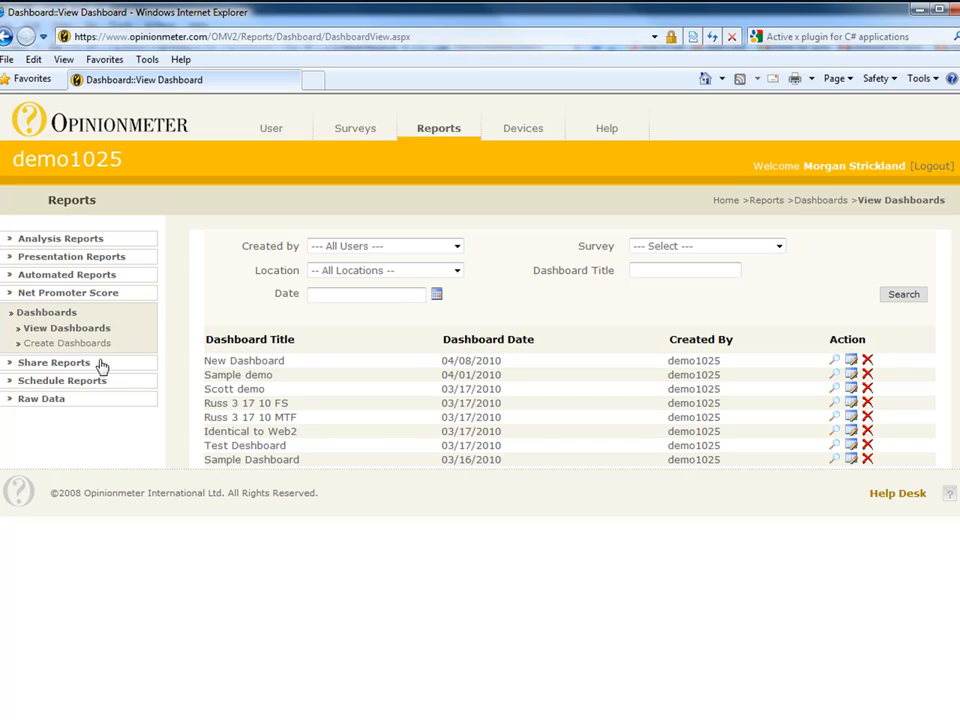
Step: Highlight the New Dashboard entry dated 04/08/2010 in the saved dashboards list, then clear the highlight
{"action": "left_click_drag", "start_coordinate": [289, 367], "coordinate": [202, 361]}
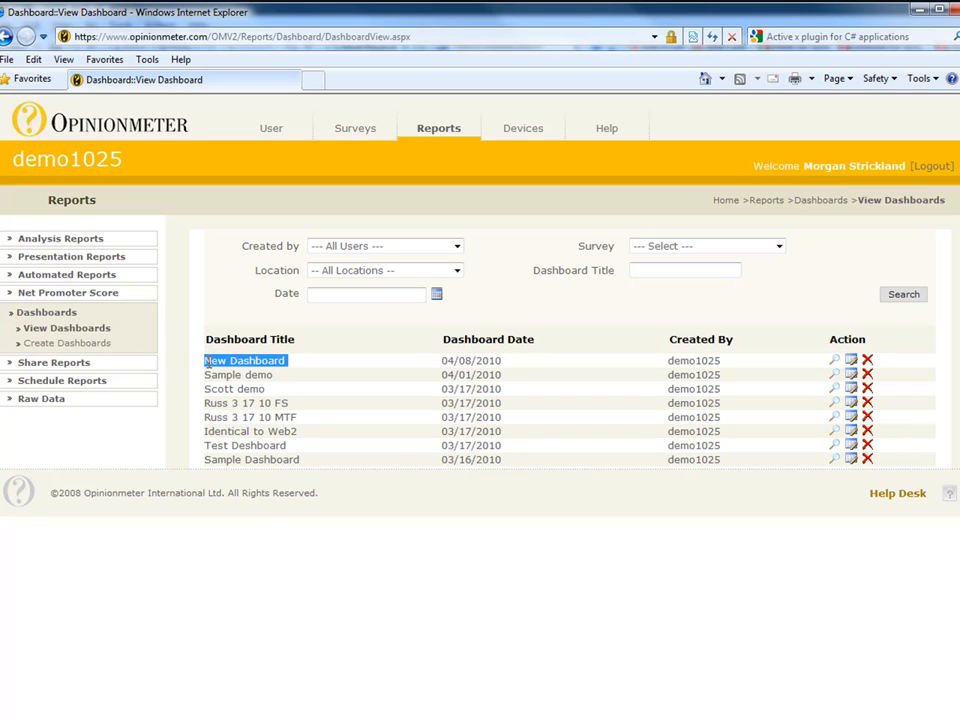
{"action": "left_click", "coordinate": [322, 330]}
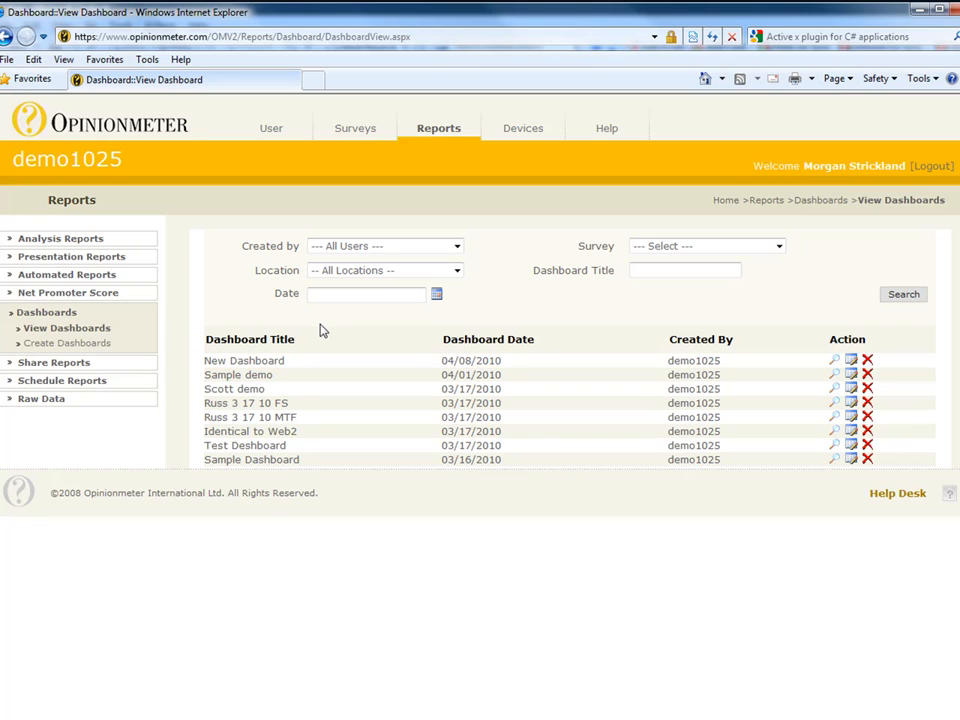